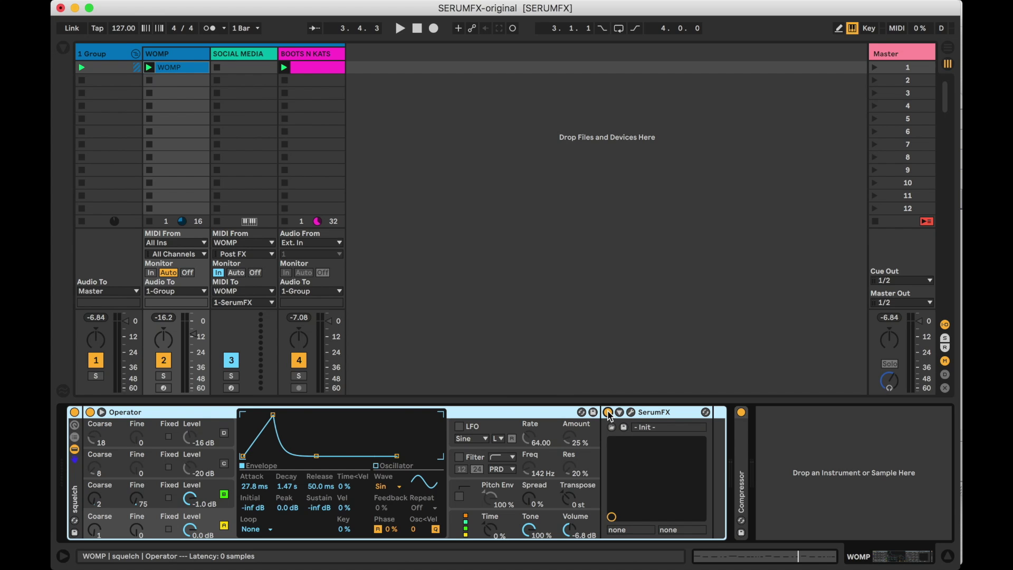
- Switch off the SerumFX device on the WOMP track and fold the 1 Group track
click(608, 412)
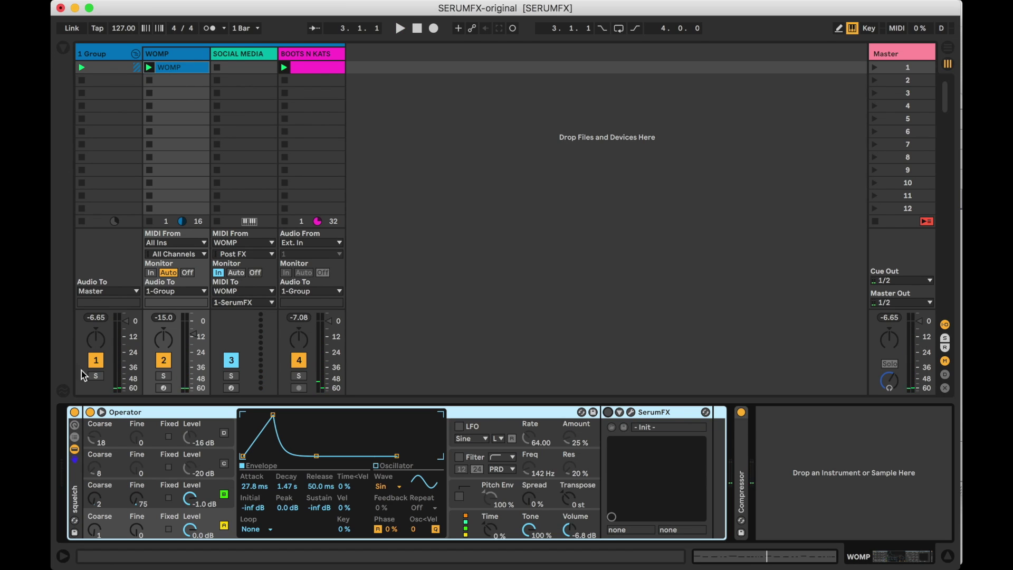
click(95, 361)
click(137, 53)
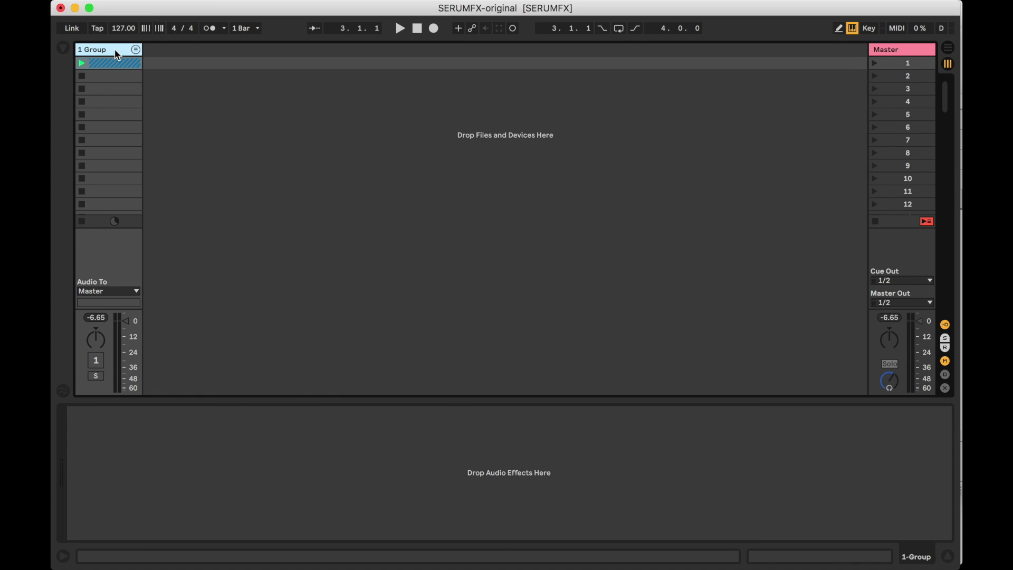
- Insert a new MIDI track after the group and load the Operator instrument onto it
key(super+shift+t)
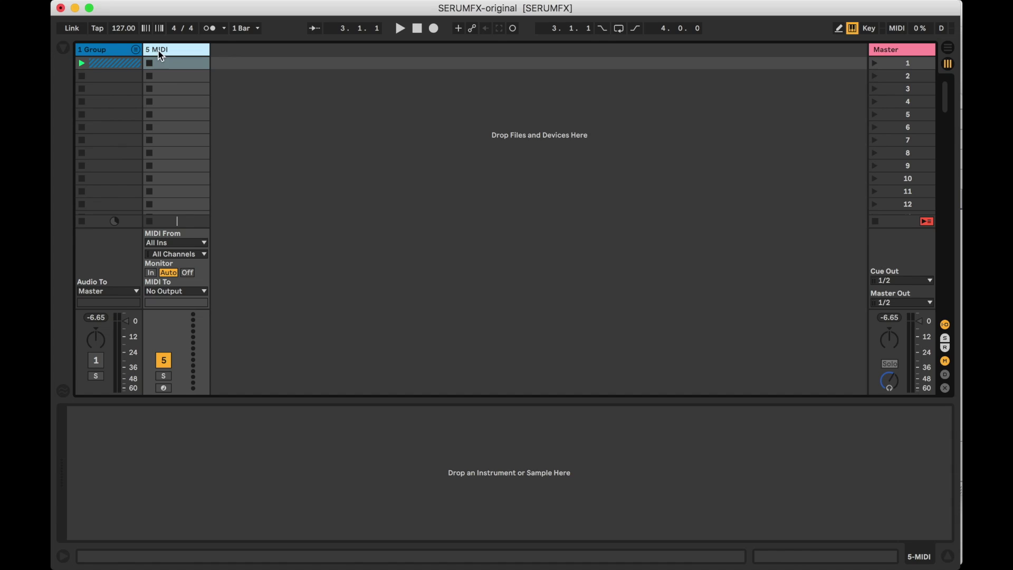
click(68, 49)
click(108, 123)
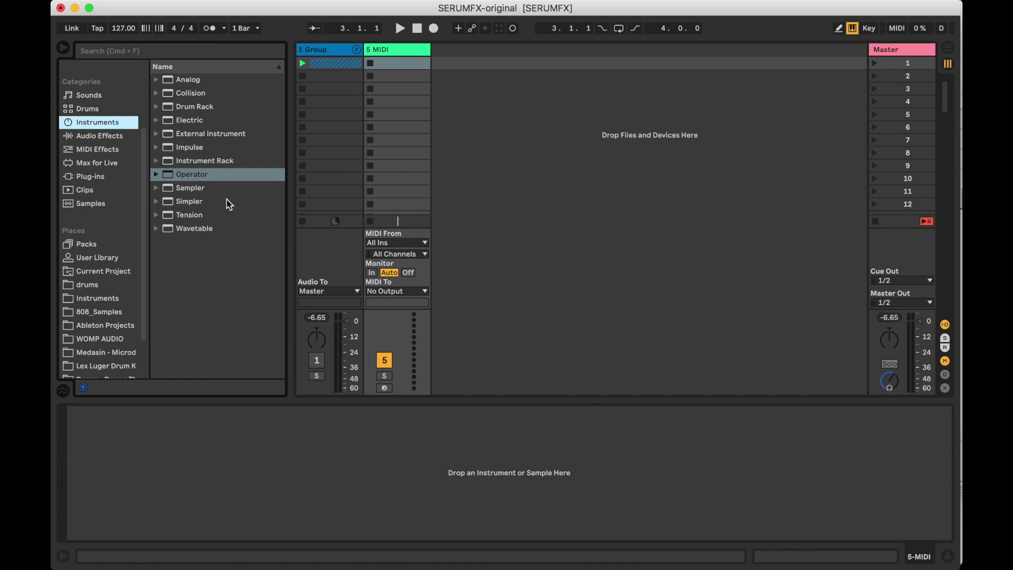
double_click(199, 176)
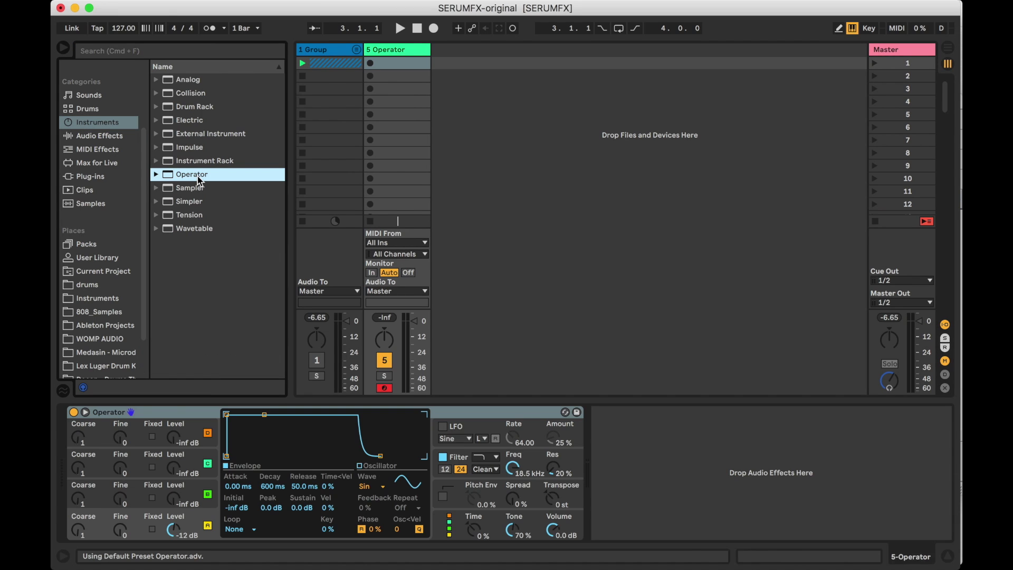
- Add a Spectrum audio effect after Operator, expand its display into the main view and hide the browser
click(105, 137)
double_click(187, 135)
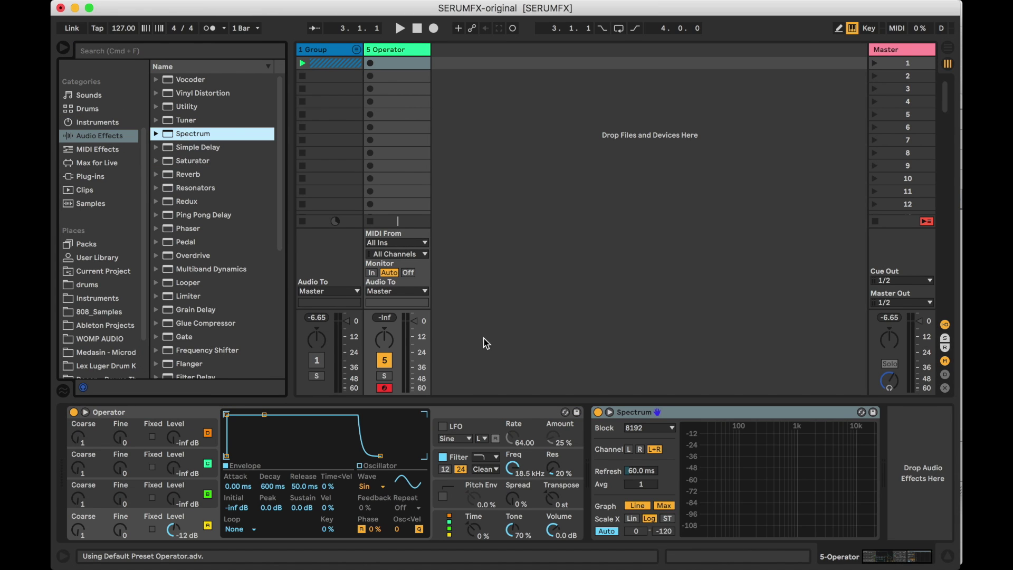
click(610, 413)
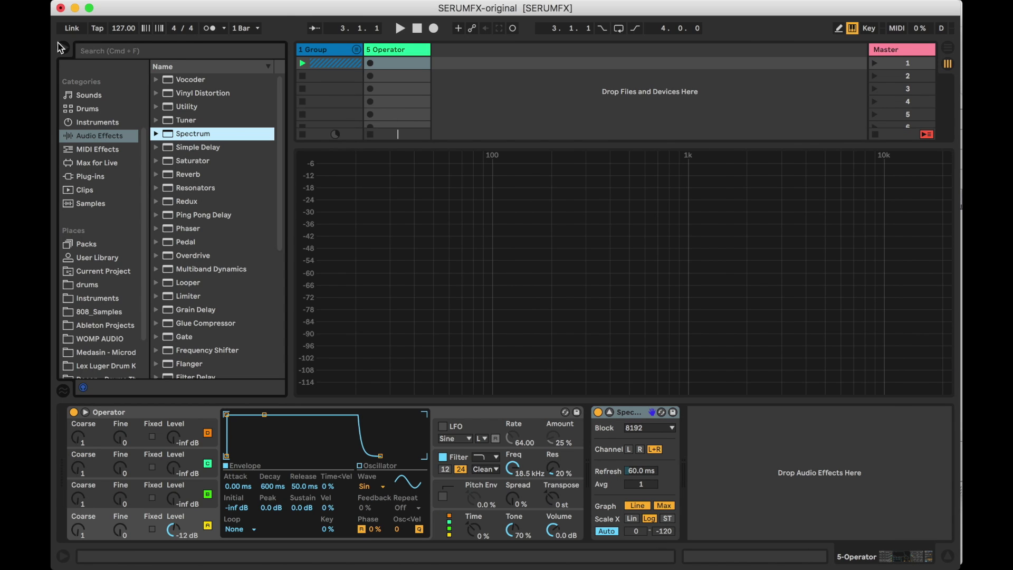
click(61, 48)
- Set Operator's Volume to -16 dB and its Tone to 100 %
drag(552, 529, 552, 533)
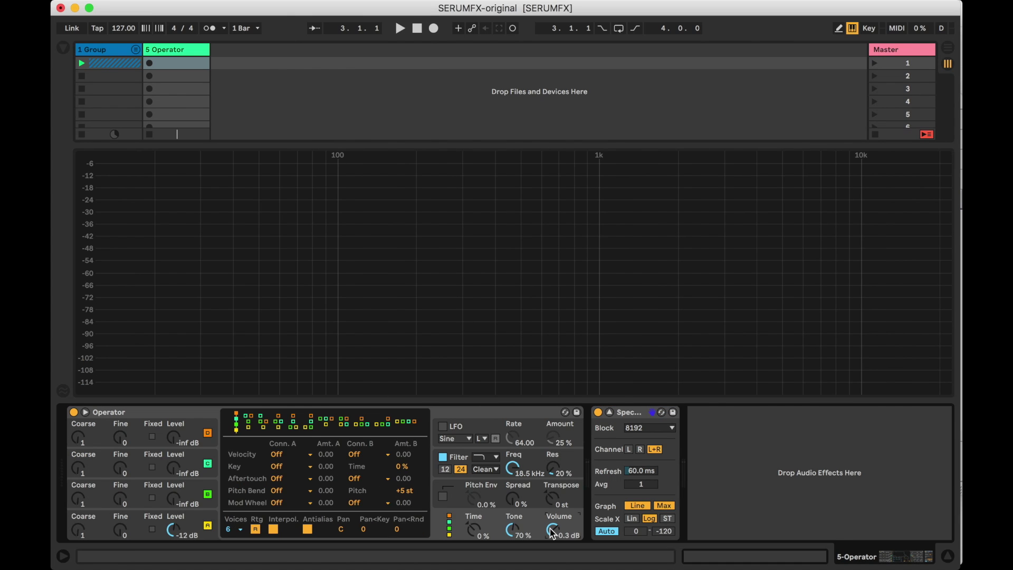
key(Return)
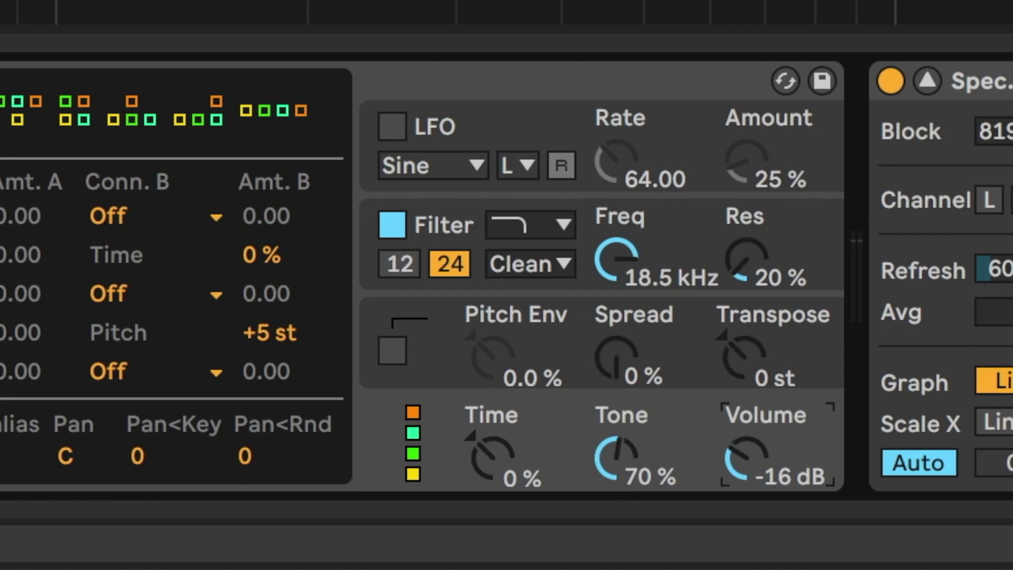
drag(621, 483, 620, 454)
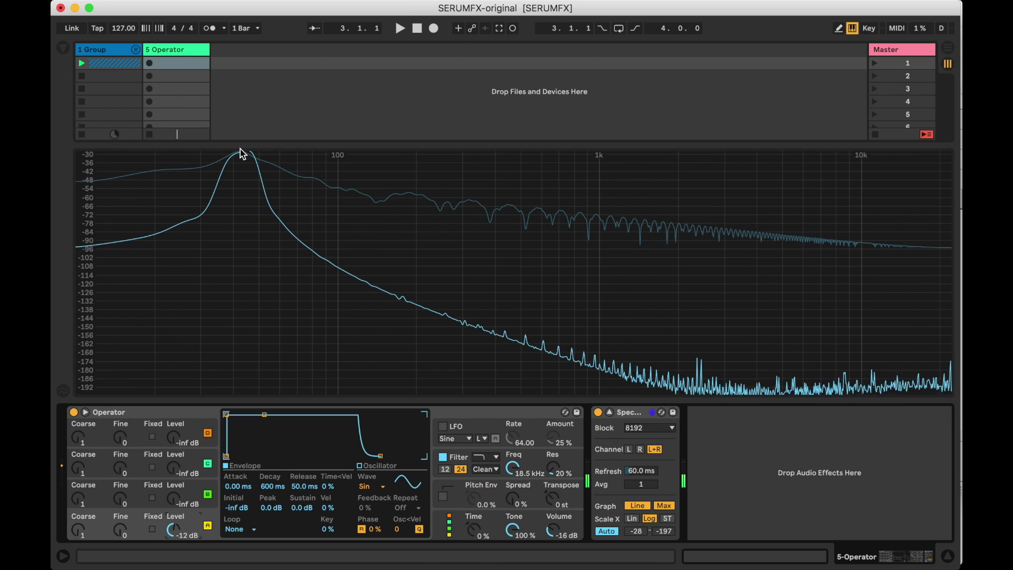
- Raise oscillator B's level to -1.0 dB so that it modulates oscillator A
mouse_move(244, 160)
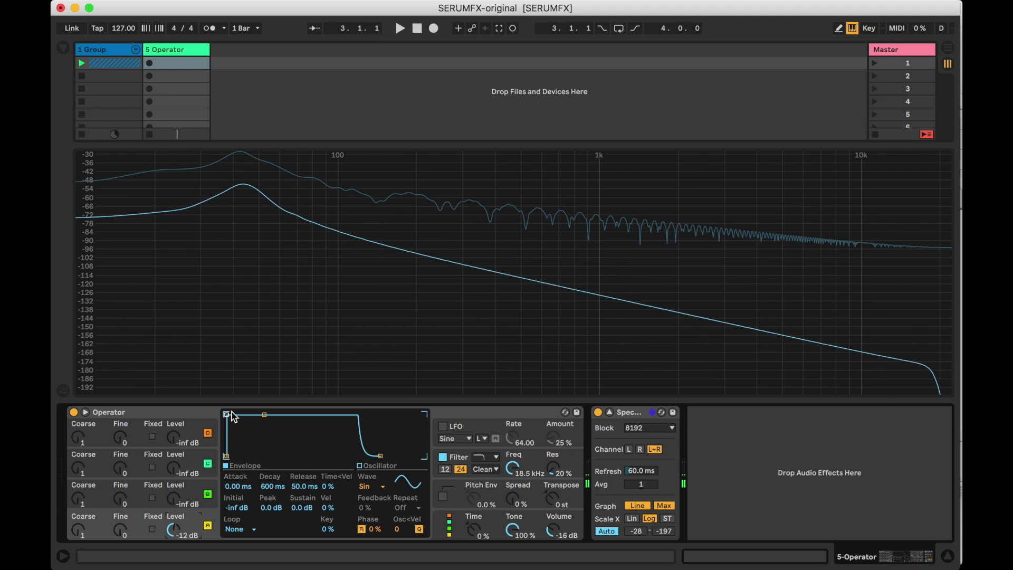
click(196, 494)
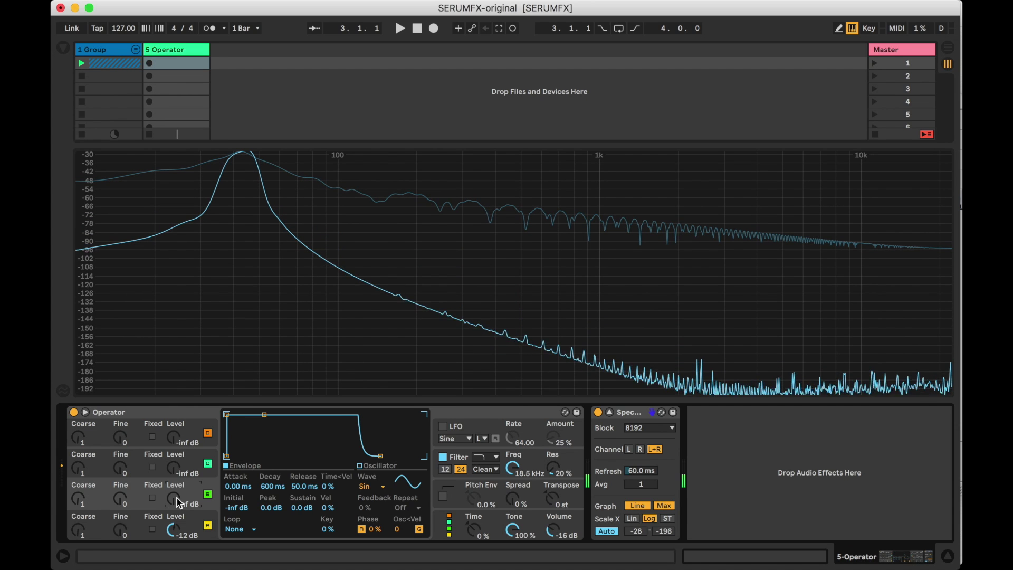
drag(179, 503, 180, 454)
drag(176, 498, 176, 500)
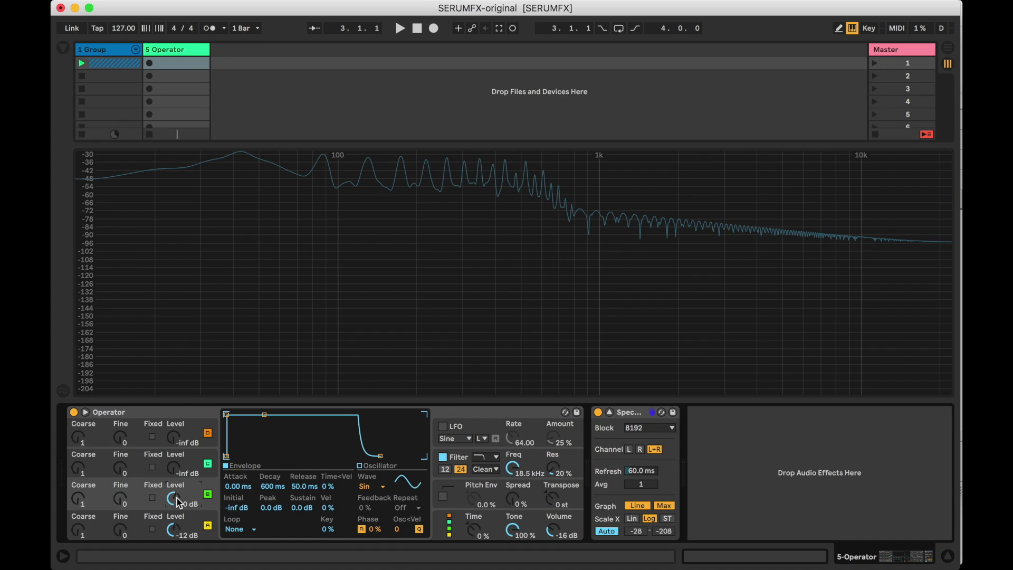
drag(176, 498, 176, 434)
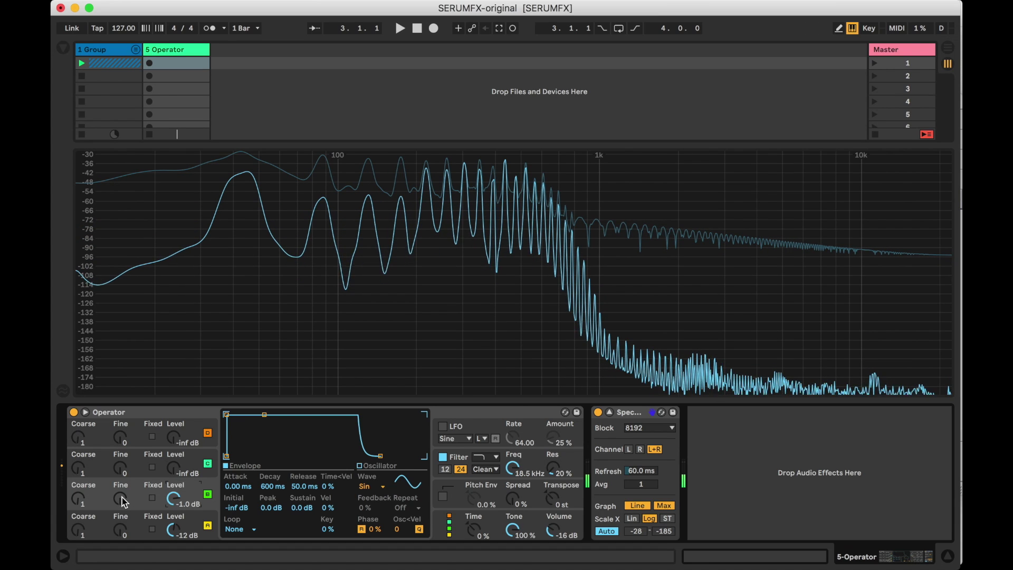
- Try oscillator B's Fine tuning at 380, comparing with the oscillator off and on, and reset Fine to 0
click(122, 497)
drag(122, 497, 122, 455)
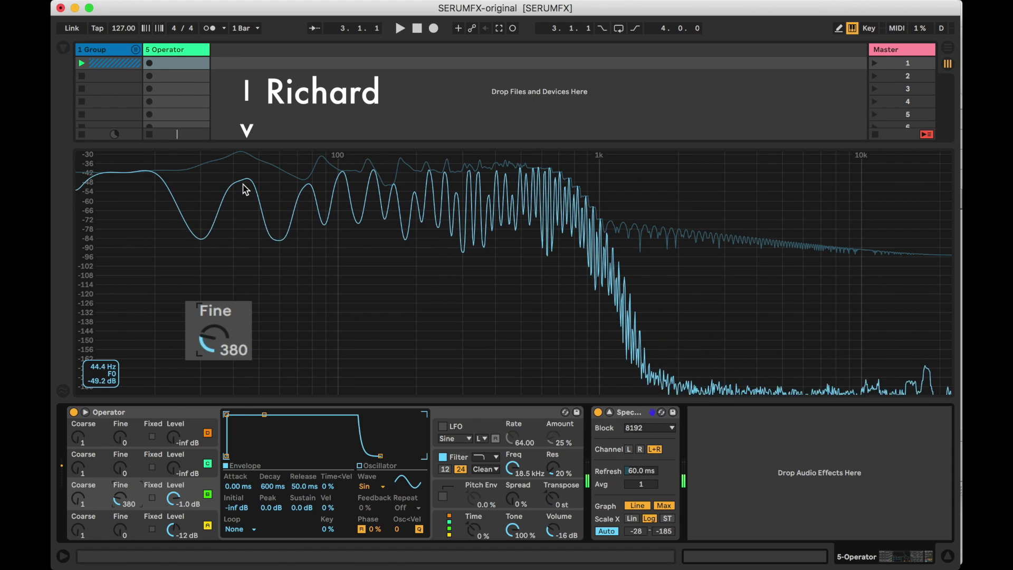
click(208, 495)
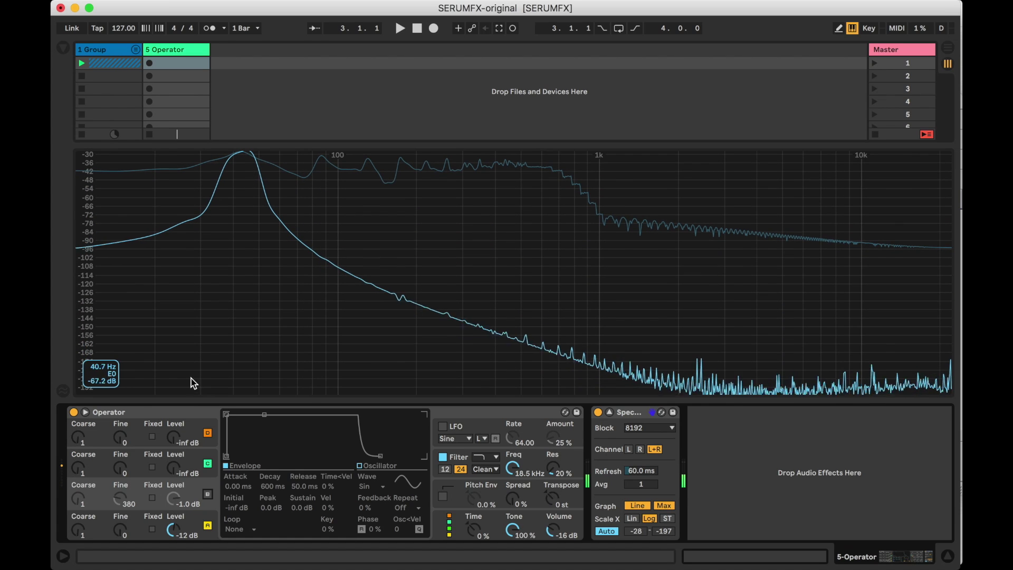
click(207, 492)
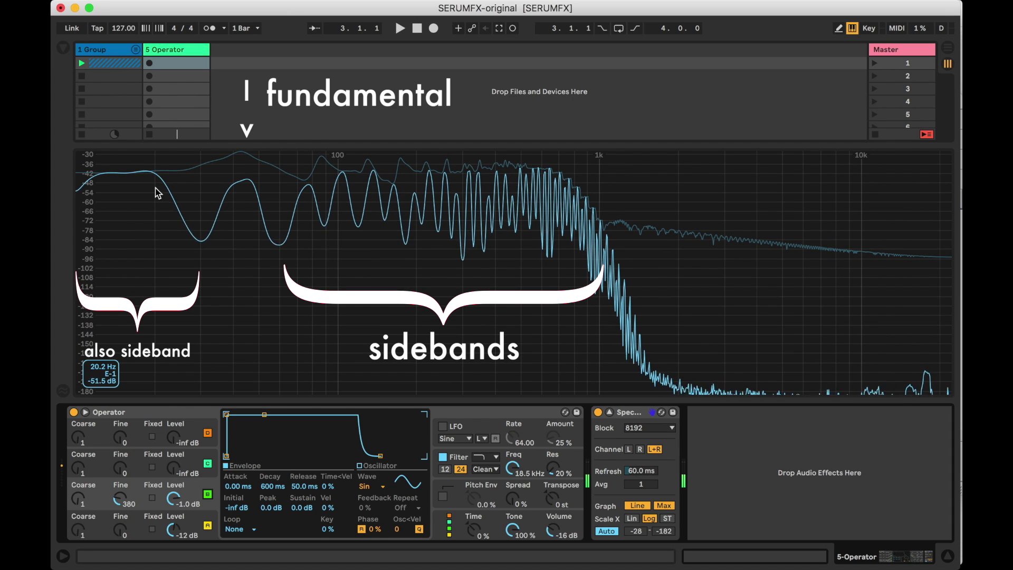
drag(120, 498, 121, 545)
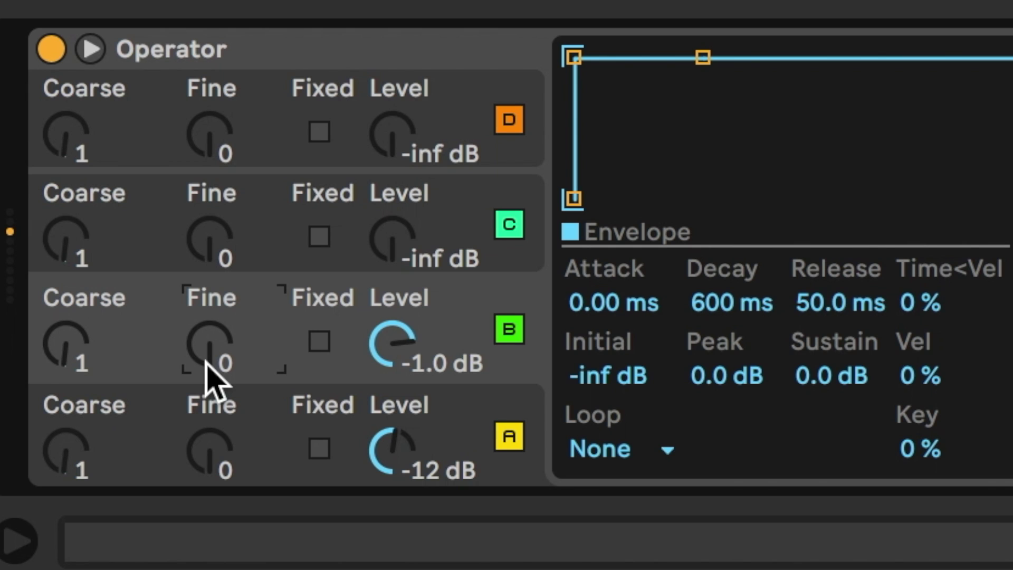
- Compare the spectrum with oscillator B switched off and on at its basic tuning
click(67, 360)
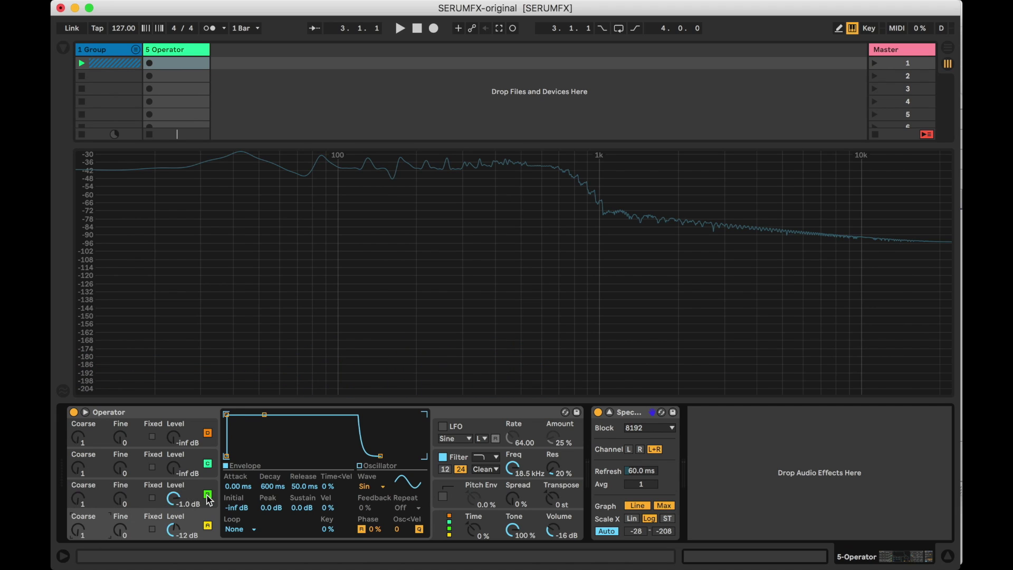
click(208, 495)
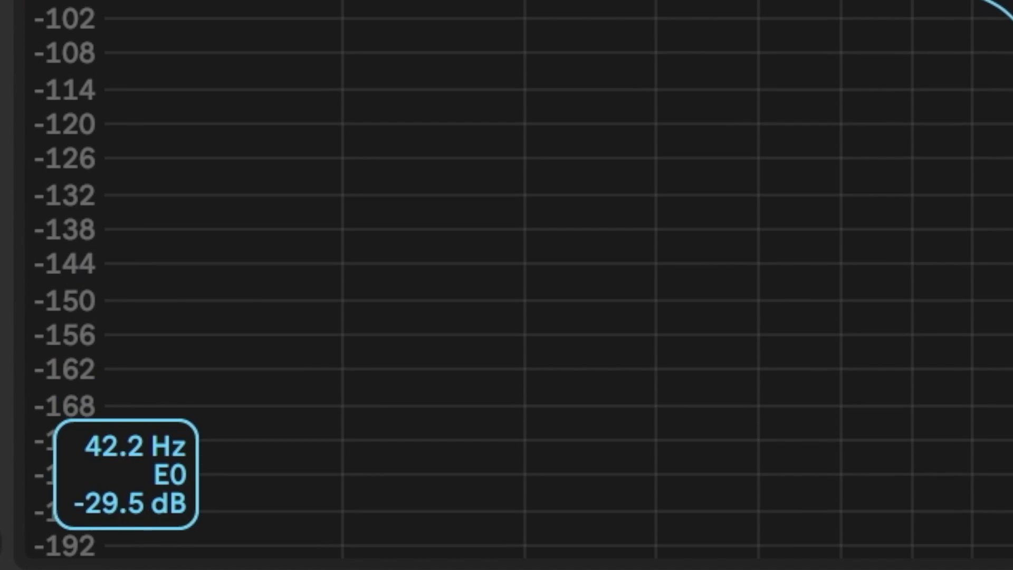
click(208, 495)
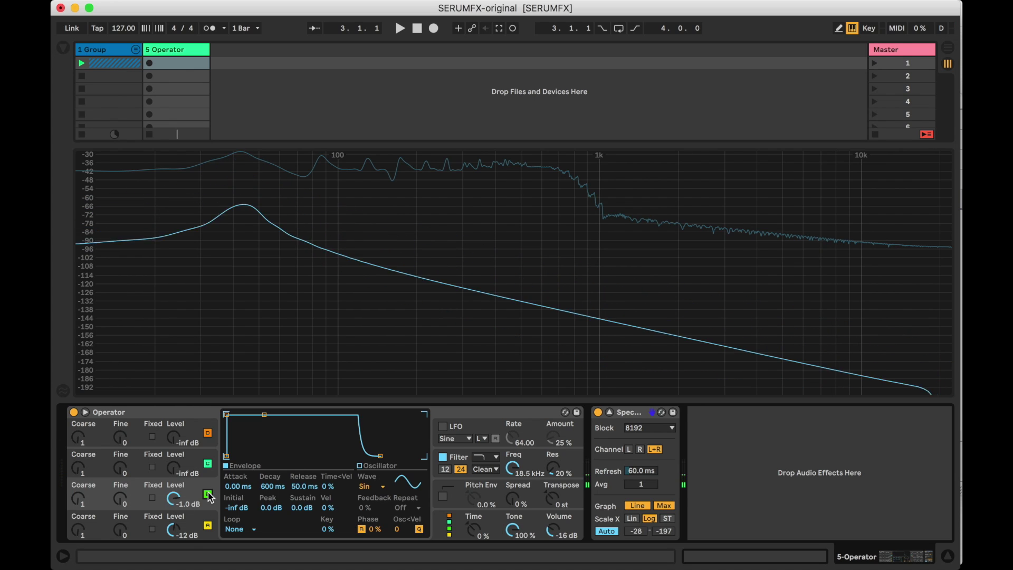
click(208, 495)
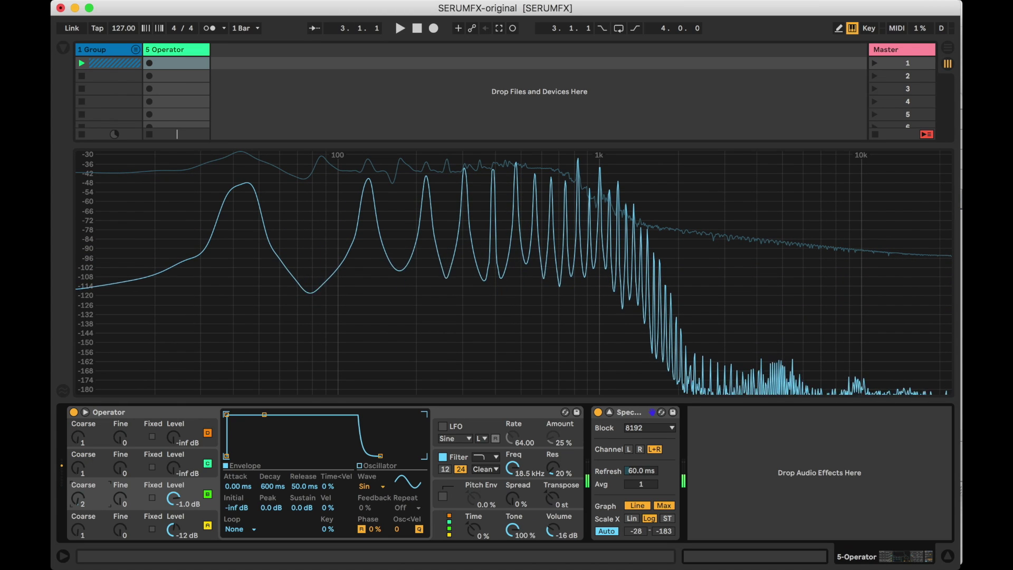
- Try oscillator B's Coarse tuning at 3 and its Fine tuning at 240, and reset both
drag(78, 499, 78, 464)
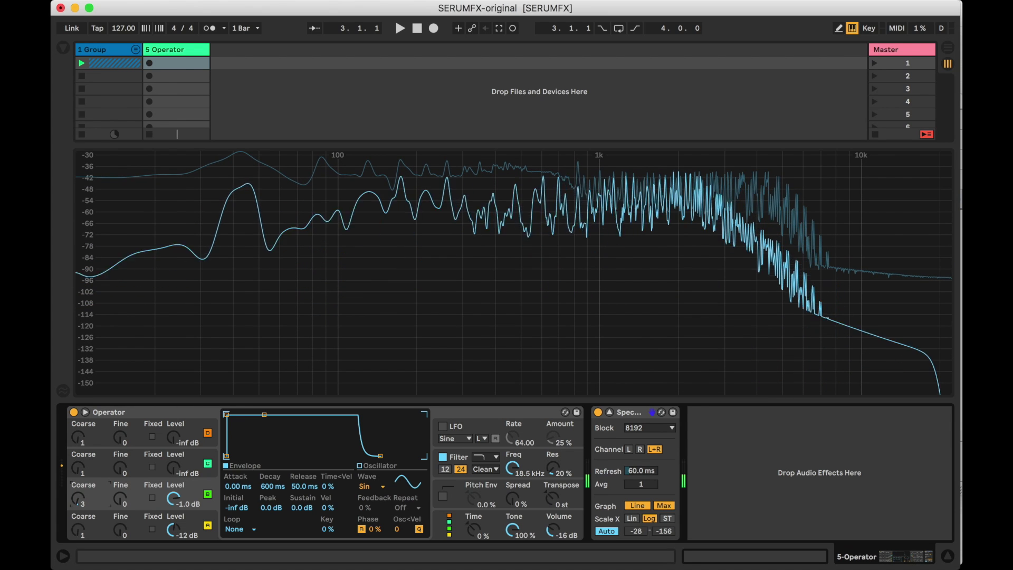
drag(121, 499, 120, 470)
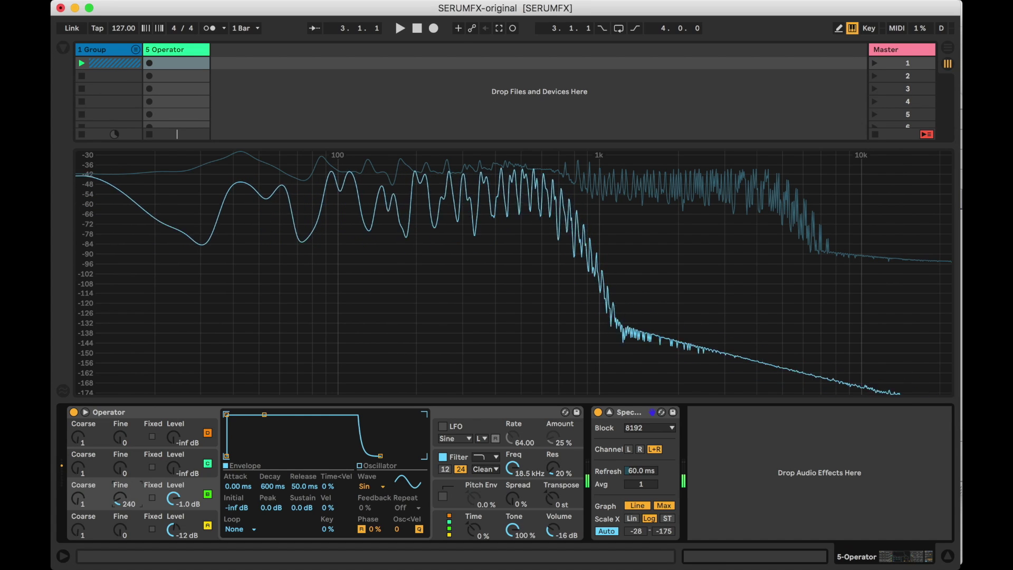
drag(121, 499, 126, 508)
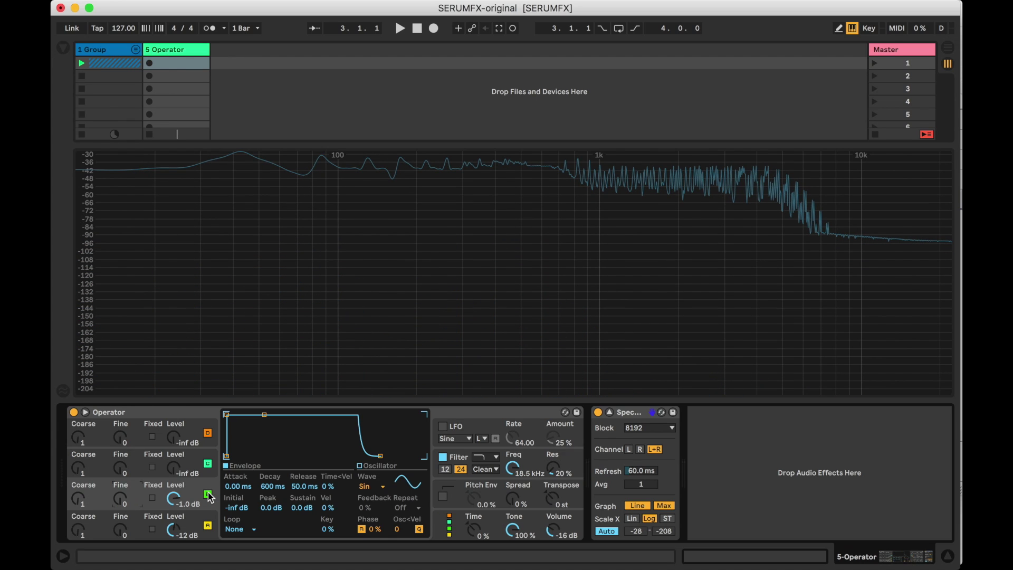
- Switch off oscillator B and show the harmonic editor of oscillator A
click(208, 494)
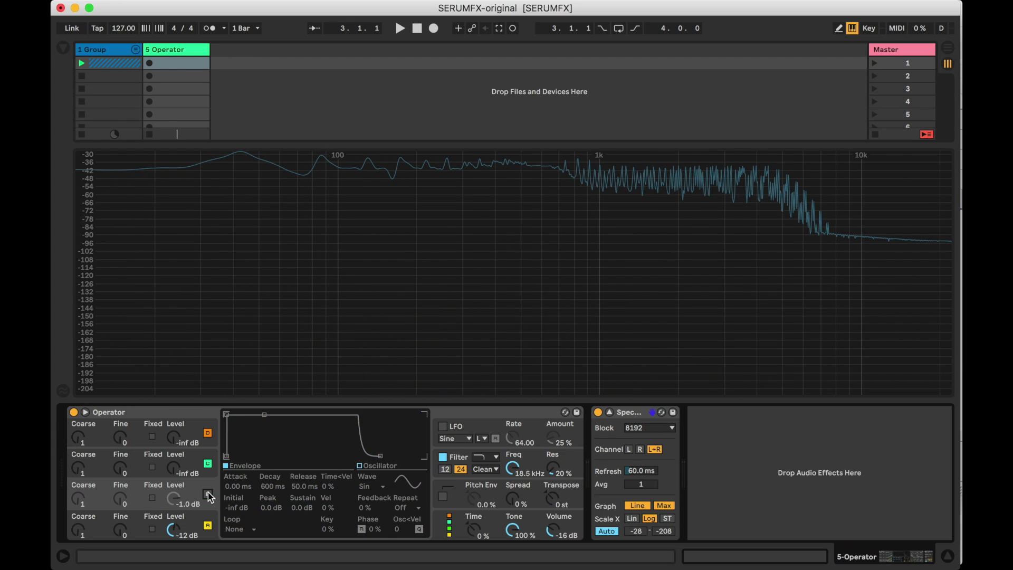
click(197, 534)
key(f)
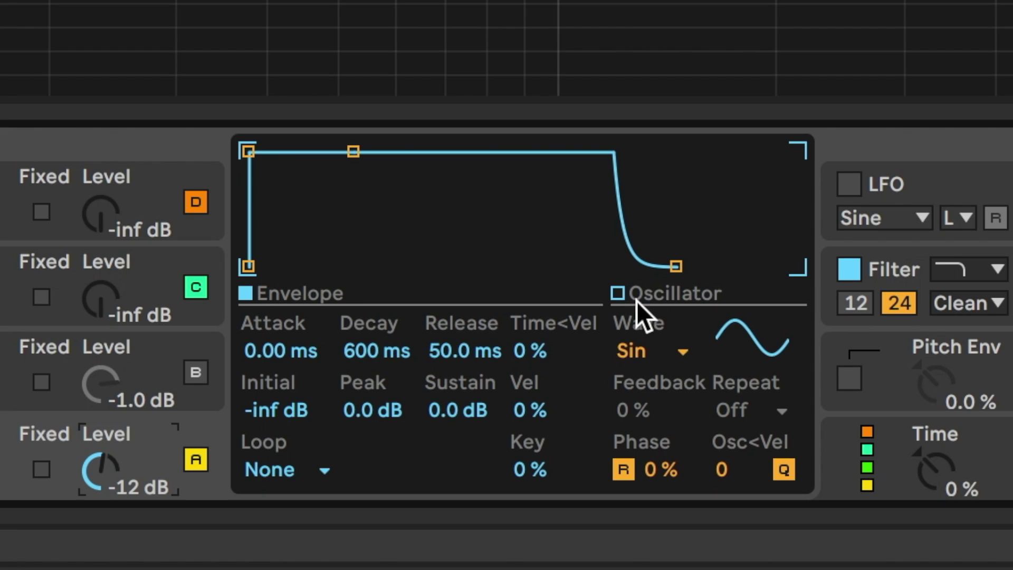
click(626, 299)
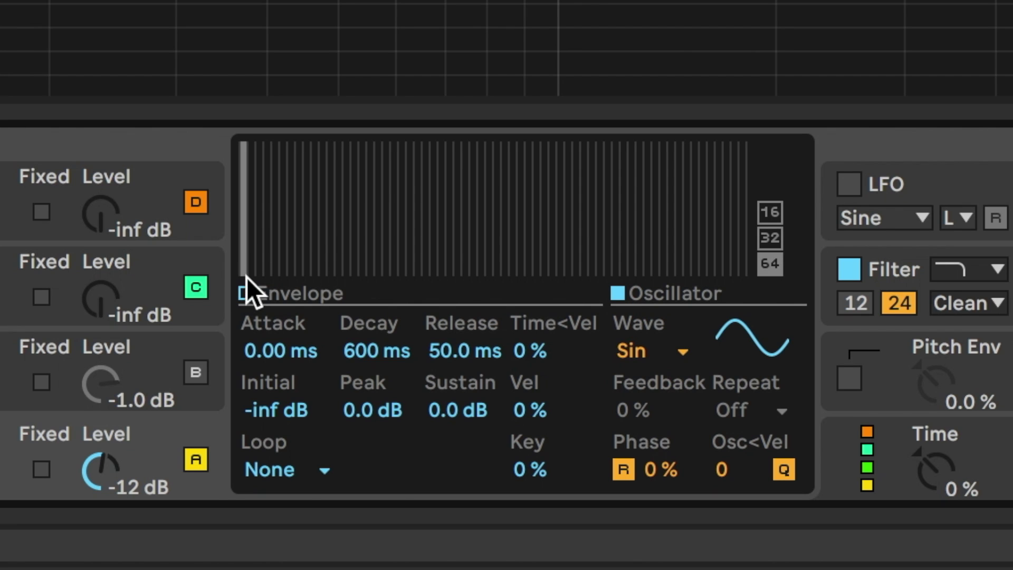
- Draw oscillator A's third harmonic at 0.00 dB and add harmonics 10, 17 and 18 at lower levels
drag(250, 269, 253, 223)
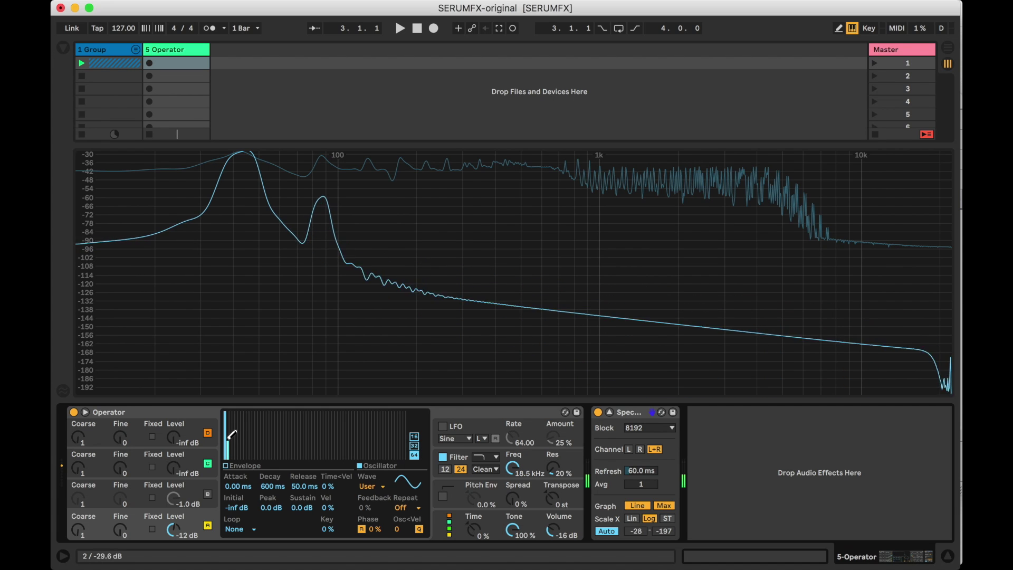
mouse_move(231, 435)
mouse_down()
mouse_move(232, 405)
mouse_move(230, 450)
mouse_move(234, 415)
mouse_up()
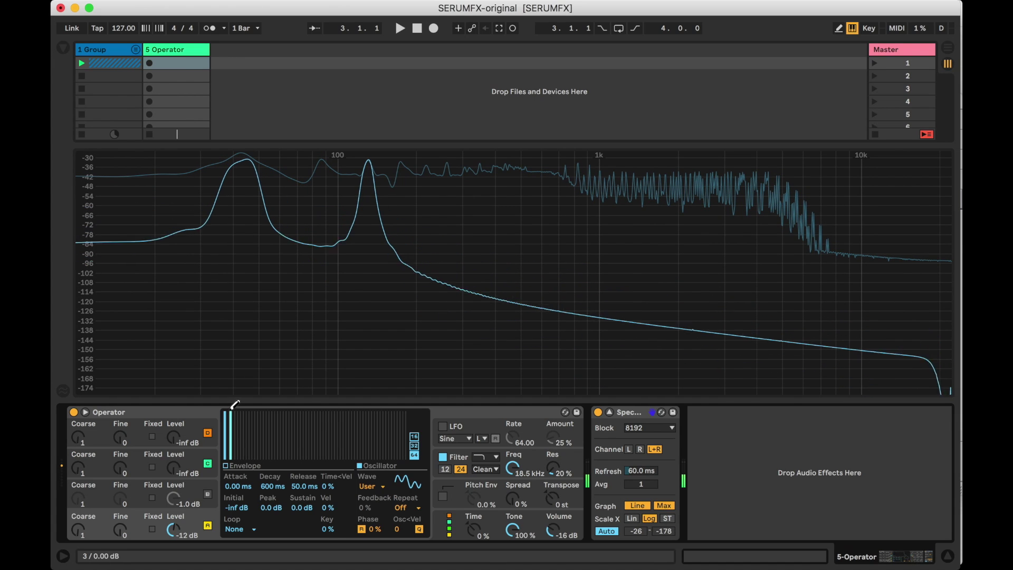
click(251, 438)
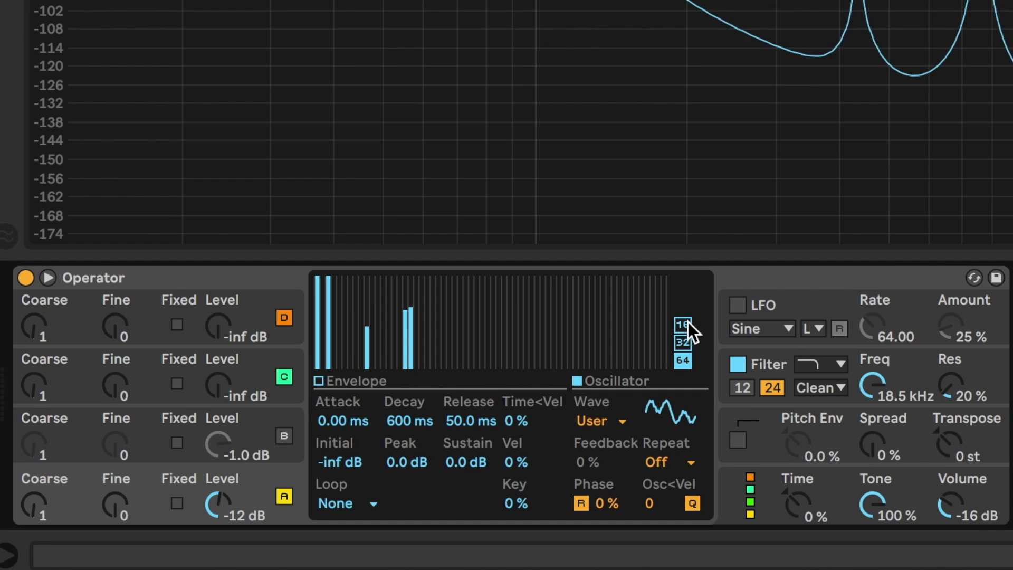
- Show 16 harmonics and draw levels for harmonics 4 to 7, 11 and 12, with harmonic 13 at 0.00 dB
click(415, 437)
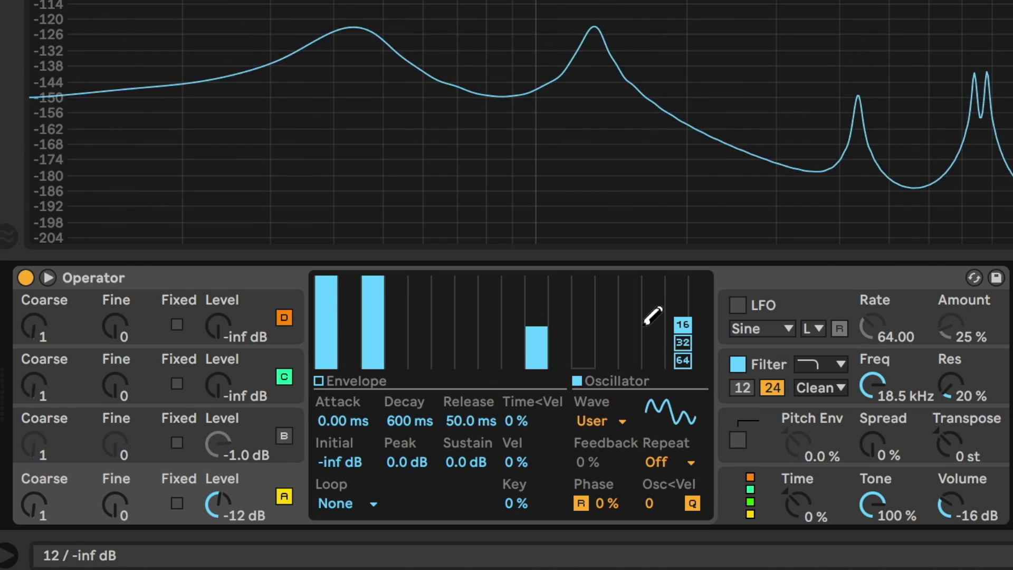
click(467, 326)
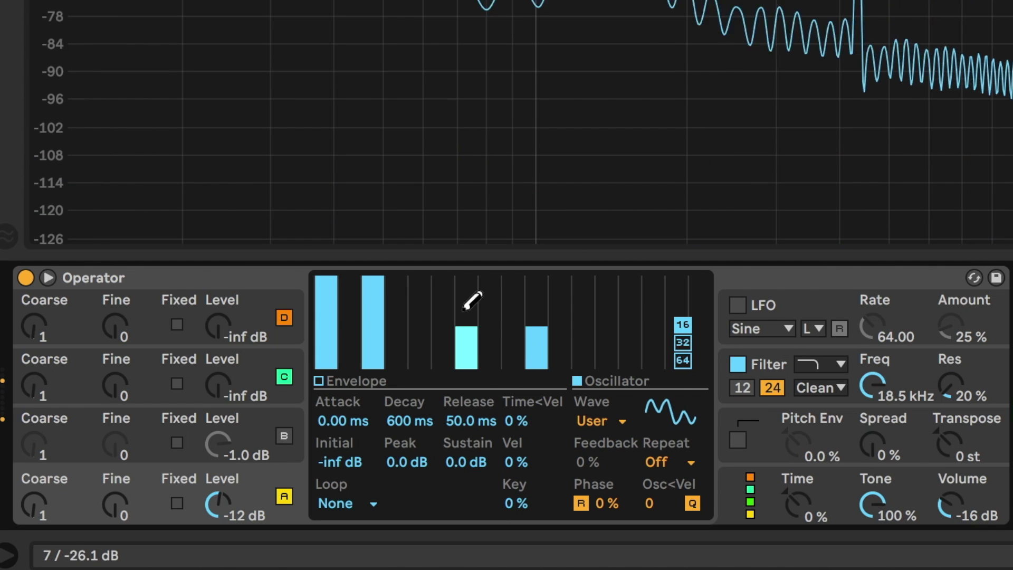
drag(464, 310, 466, 278)
drag(574, 363, 568, 284)
drag(606, 326, 604, 263)
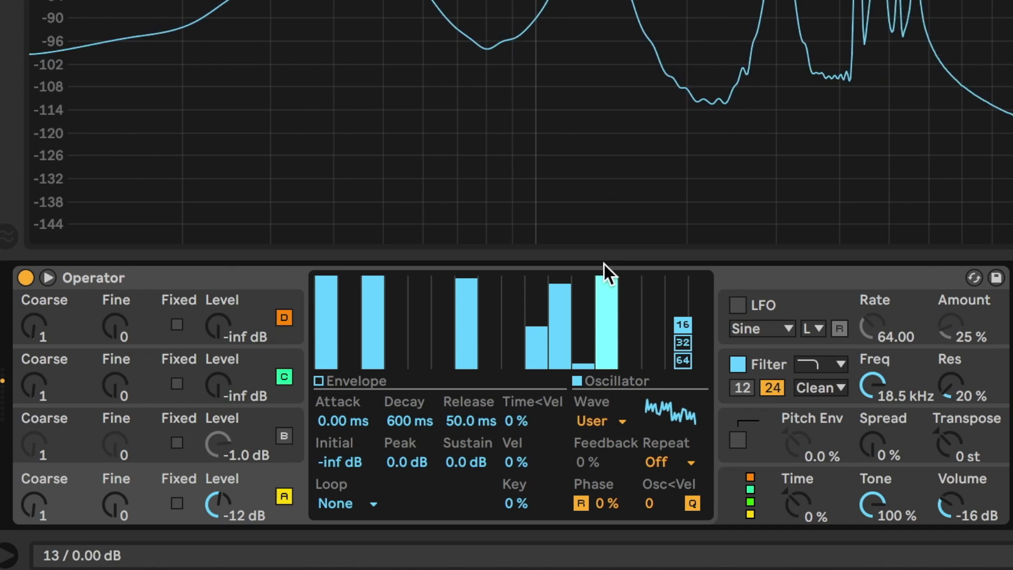
mouse_move(395, 363)
mouse_down()
mouse_move(414, 305)
mouse_move(443, 322)
mouse_move(449, 307)
mouse_up()
drag(115, 501, 115, 448)
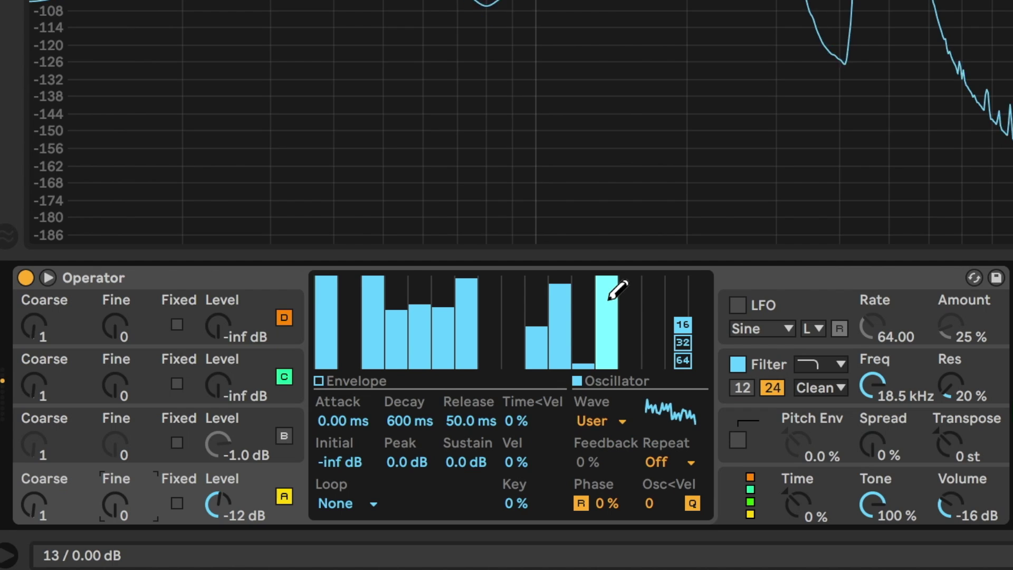
- Clear oscillator A's drawn harmonics 11 to 13 and draw new levels for harmonics 9, 11 and 12
mouse_move(618, 289)
mouse_down()
mouse_move(570, 364)
mouse_move(522, 316)
mouse_up()
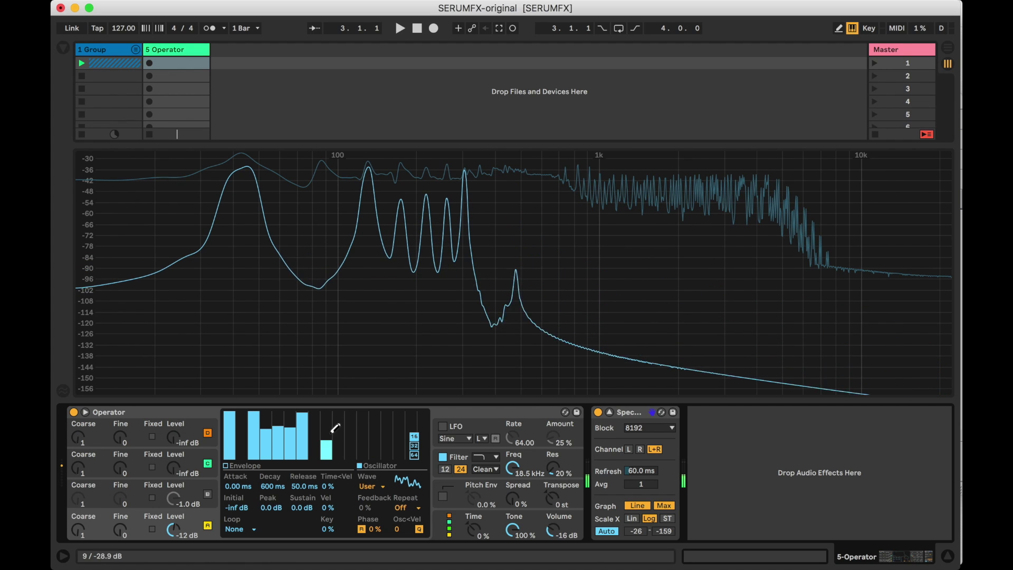
click(326, 420)
click(350, 414)
click(363, 414)
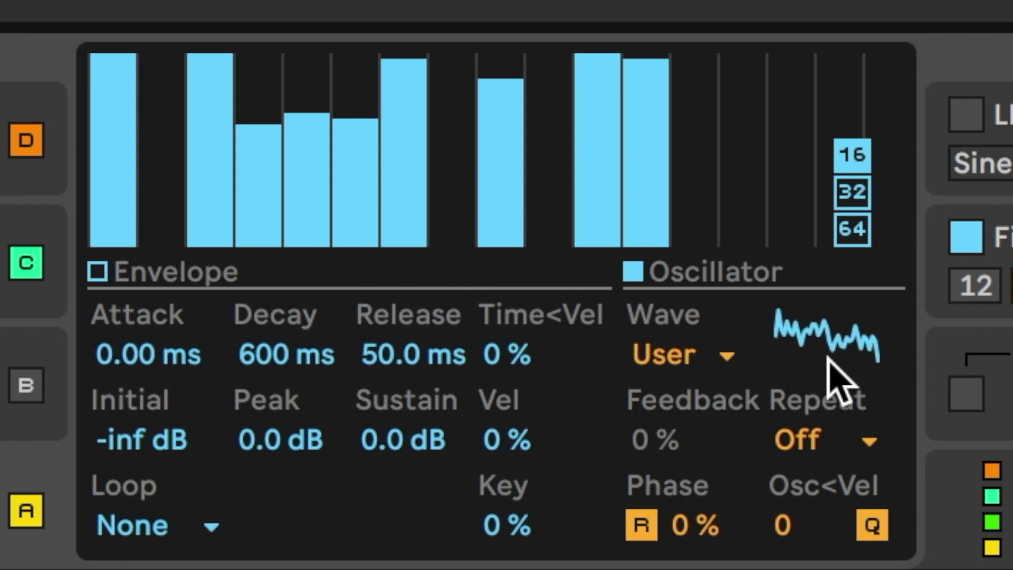
- Clear oscillator A's harmonics above the fundamental, and try a raised third harmonic before clearing it again
drag(657, 227, 221, 274)
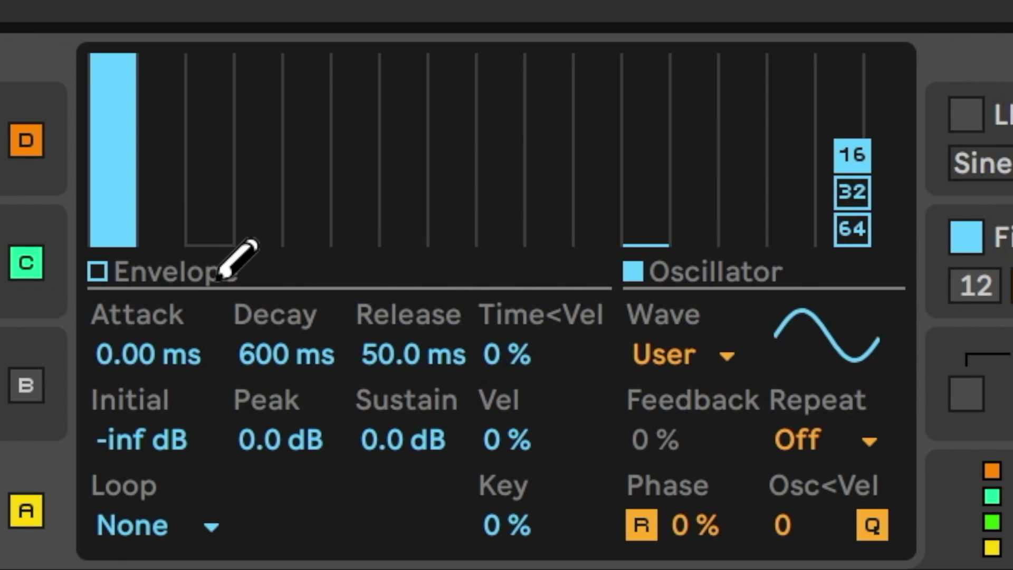
mouse_move(636, 208)
mouse_down()
mouse_move(657, 240)
mouse_move(663, 390)
mouse_up()
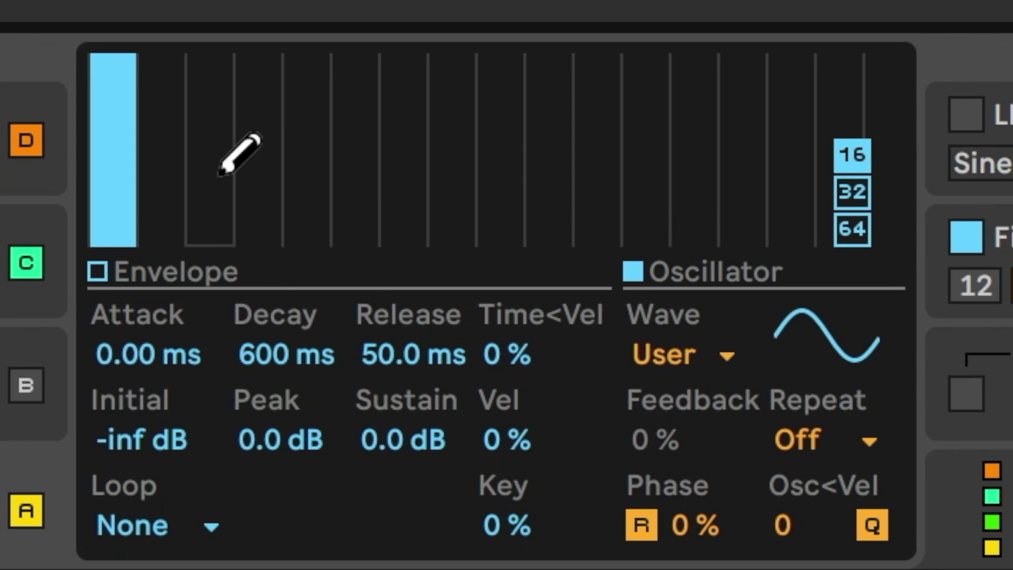
mouse_move(229, 232)
mouse_down()
mouse_move(221, 138)
mouse_move(233, 82)
mouse_move(326, 191)
mouse_move(319, 88)
mouse_move(316, 407)
mouse_up()
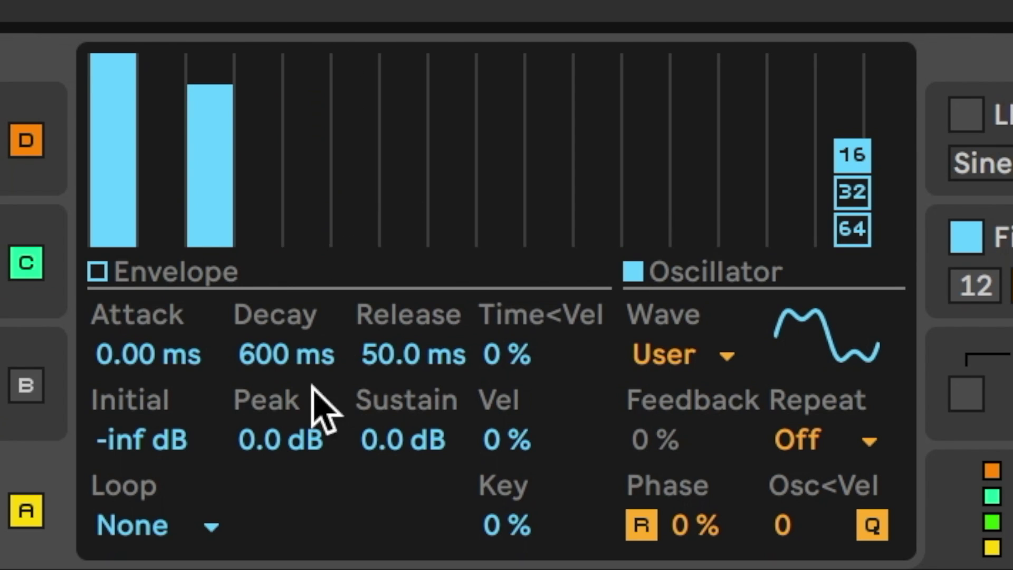
drag(253, 90, 232, 368)
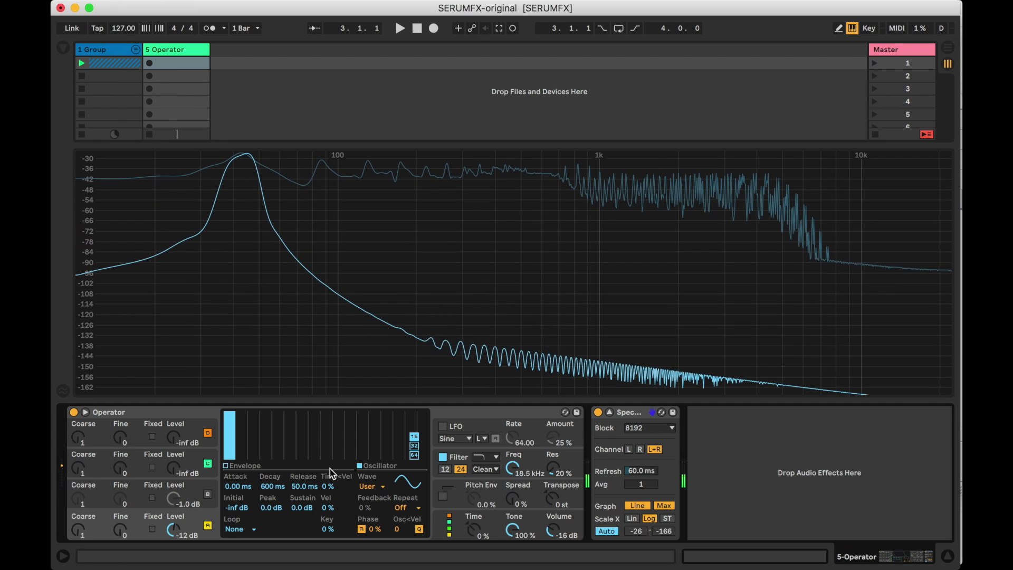
- Try the Square D and Saw D waves on oscillator A, and set its wave to Sine
click(372, 486)
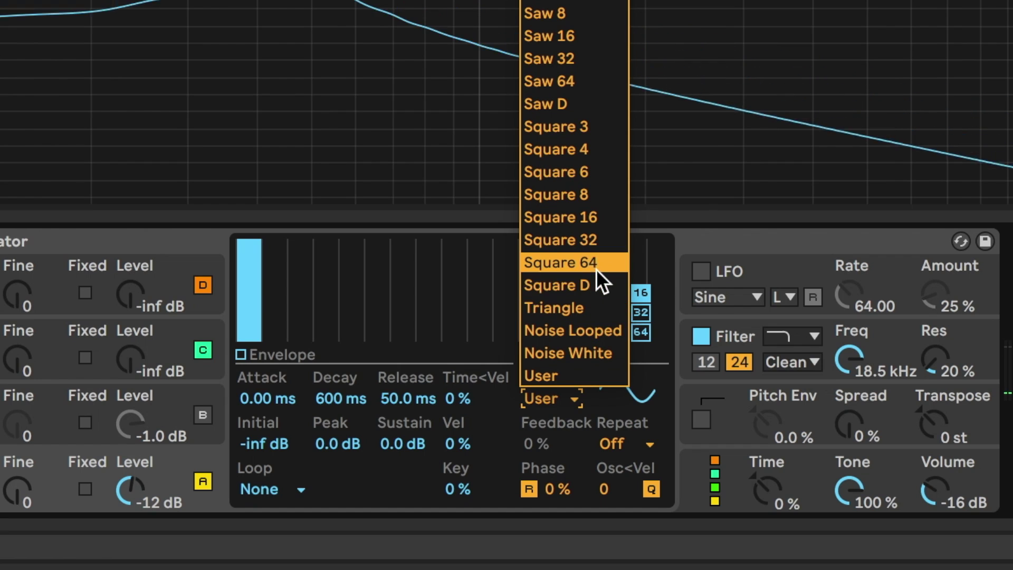
click(376, 433)
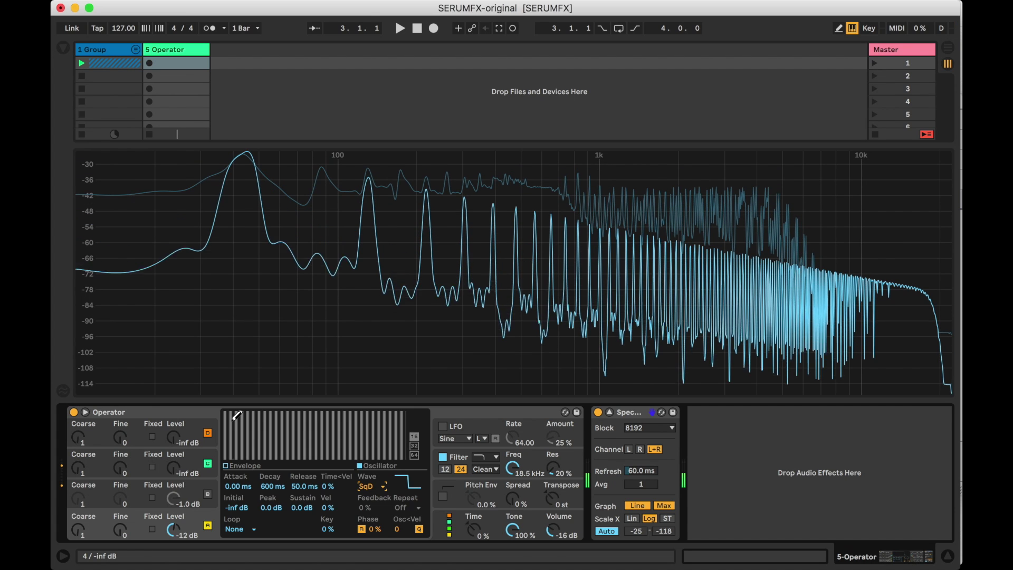
click(374, 487)
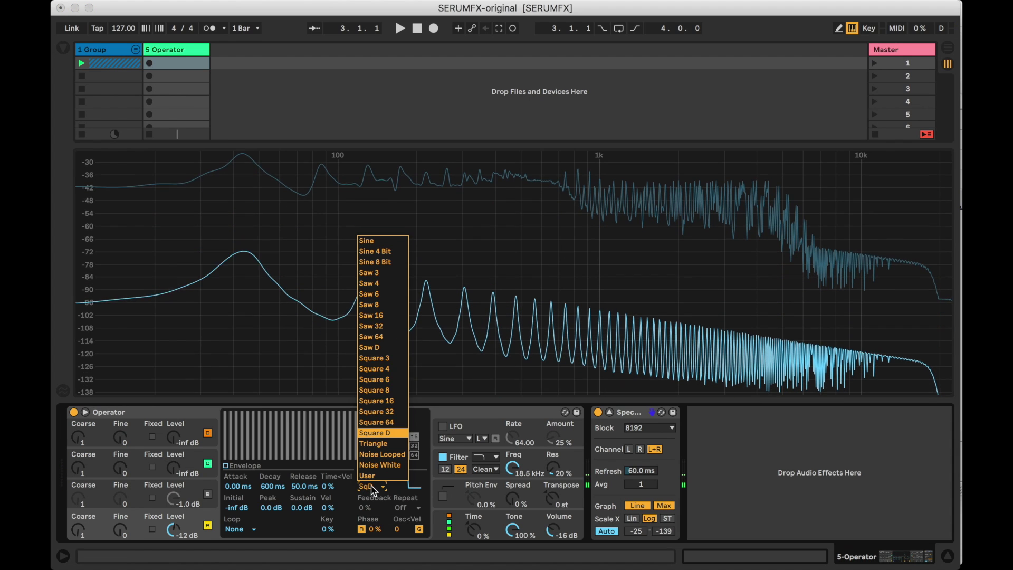
click(390, 348)
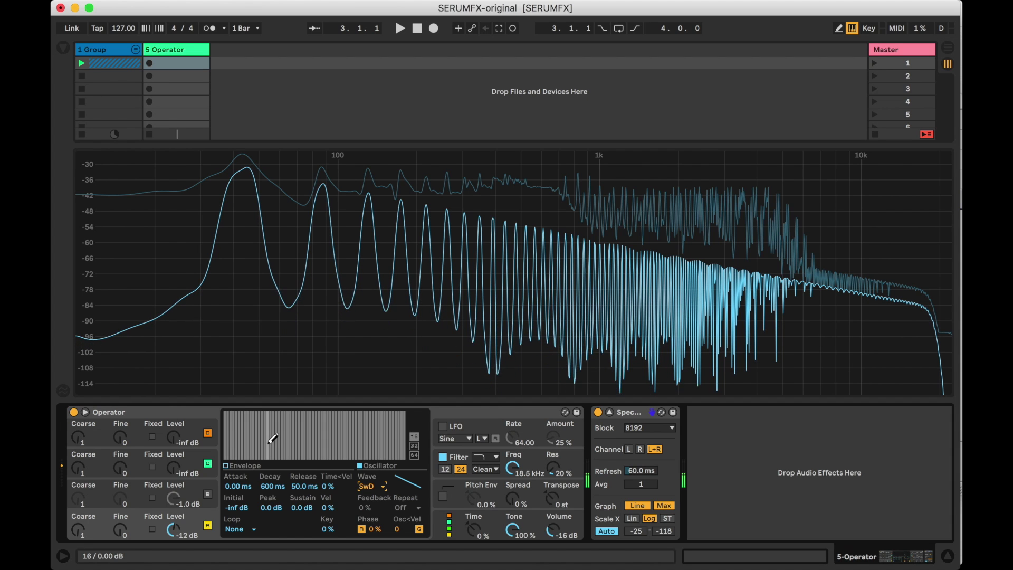
click(374, 488)
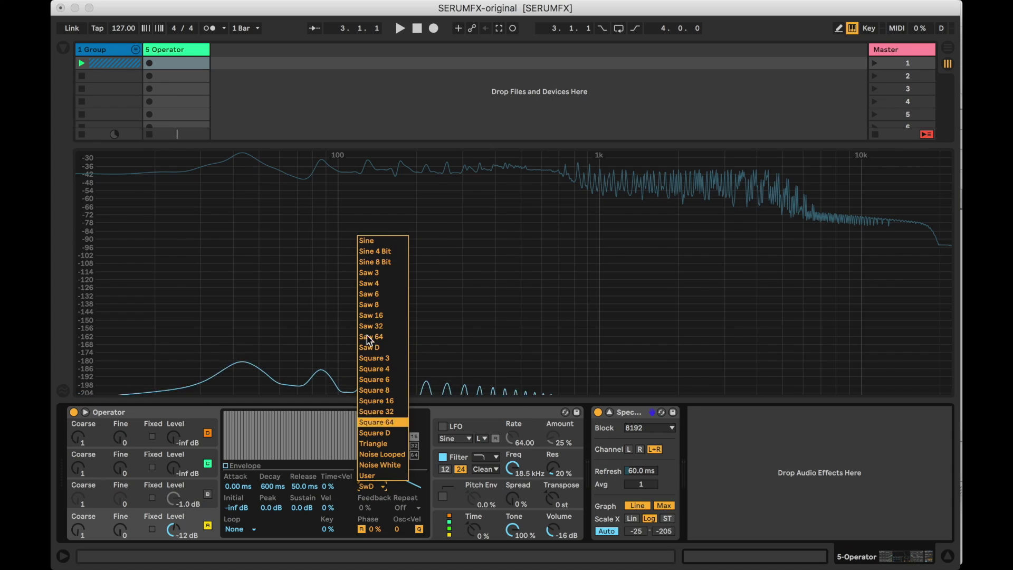
click(381, 239)
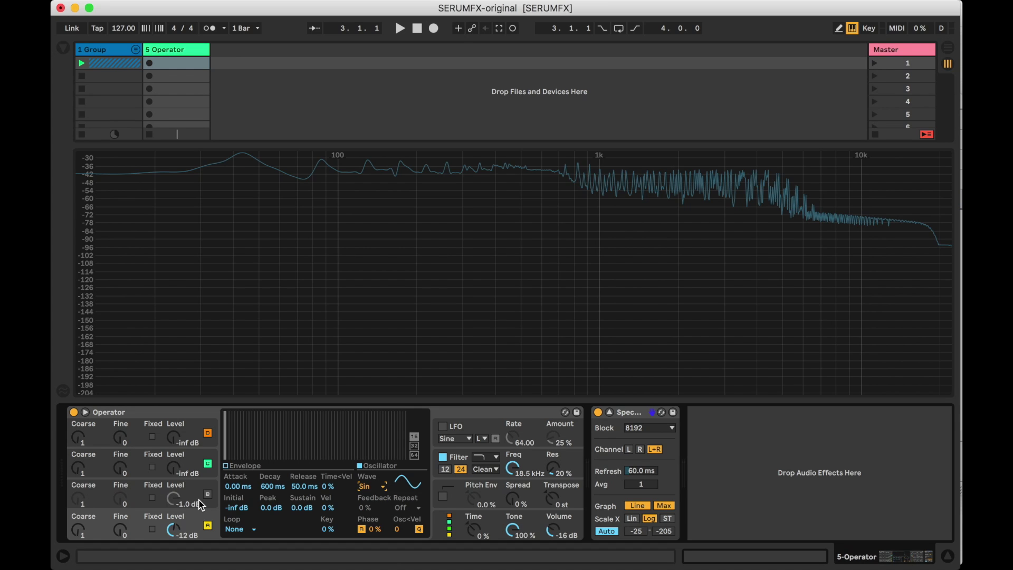
- Play a note with oscillator A alone, and turn on oscillator B with its wave set to Saw D
key(f)
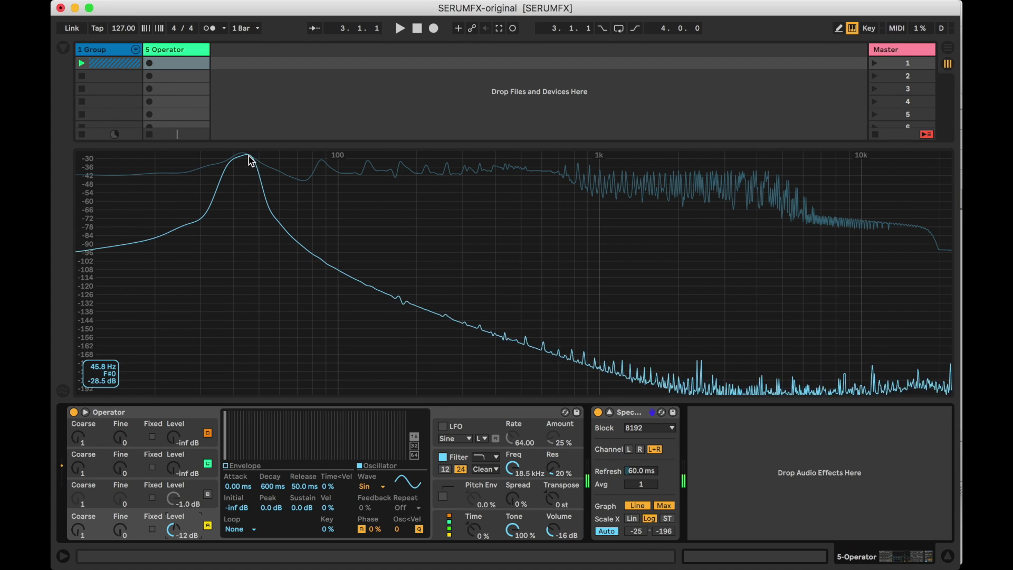
click(208, 495)
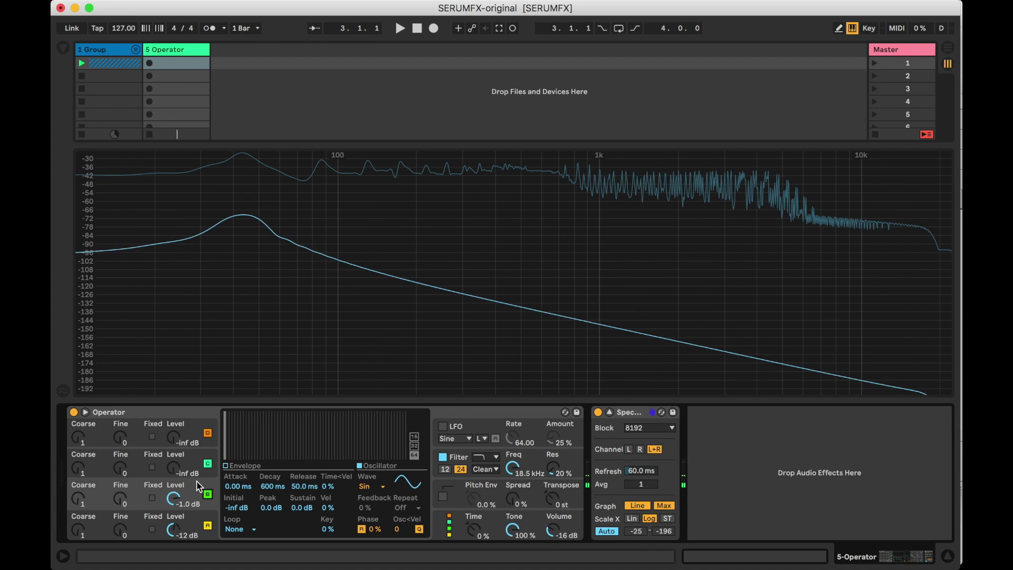
click(369, 486)
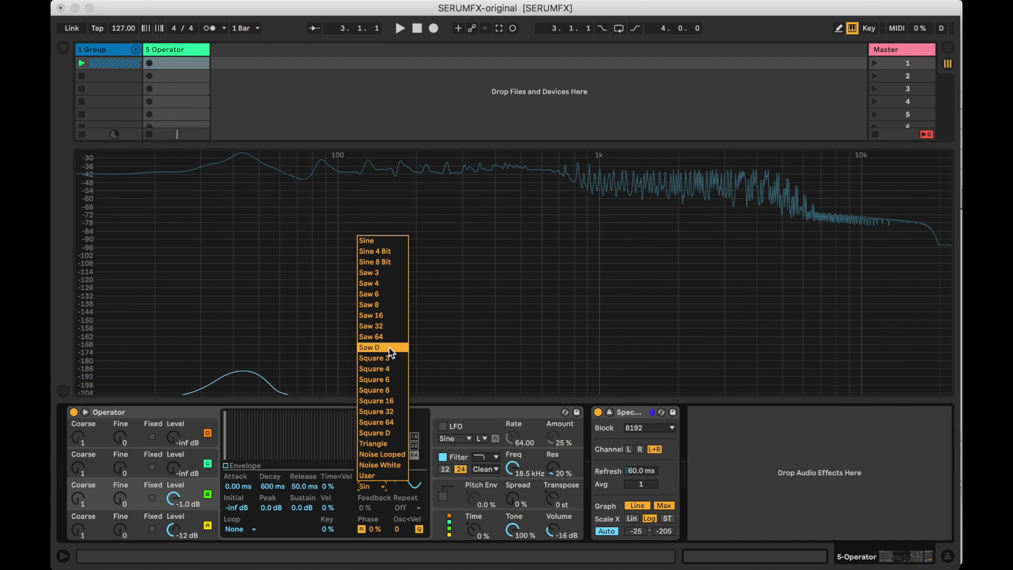
click(391, 350)
- Set oscillator A's level to 0.0 dB, oscillator B's level to -5.1 dB and the overall volume to -24 dB
drag(176, 503, 175, 490)
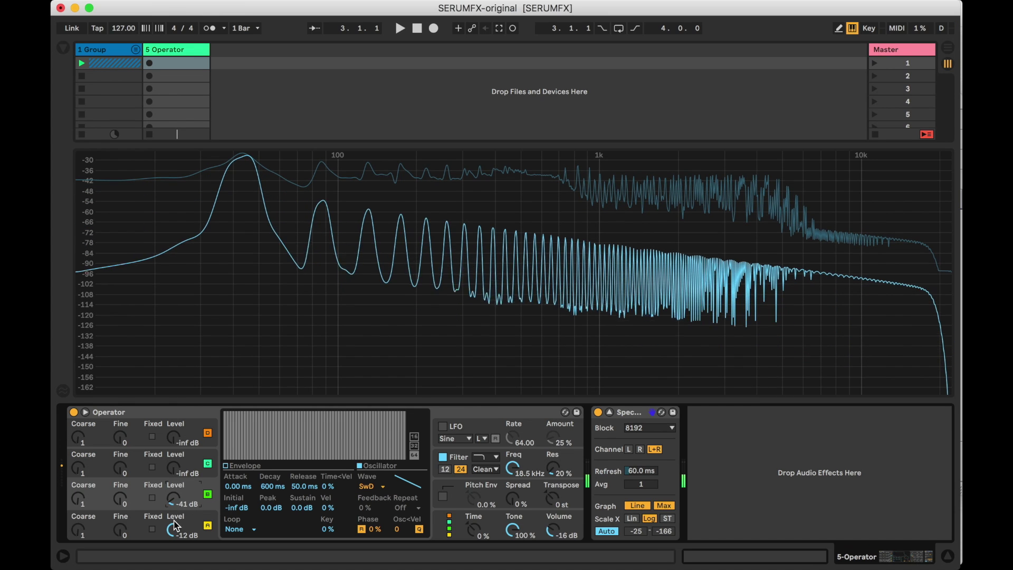
click(176, 527)
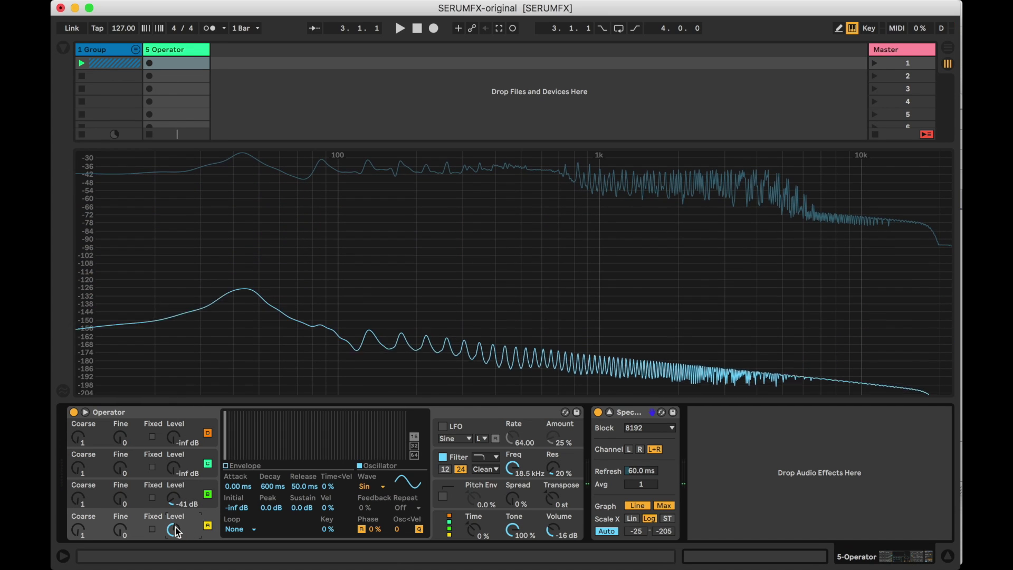
drag(176, 530, 174, 489)
drag(554, 530, 555, 539)
drag(174, 498, 174, 488)
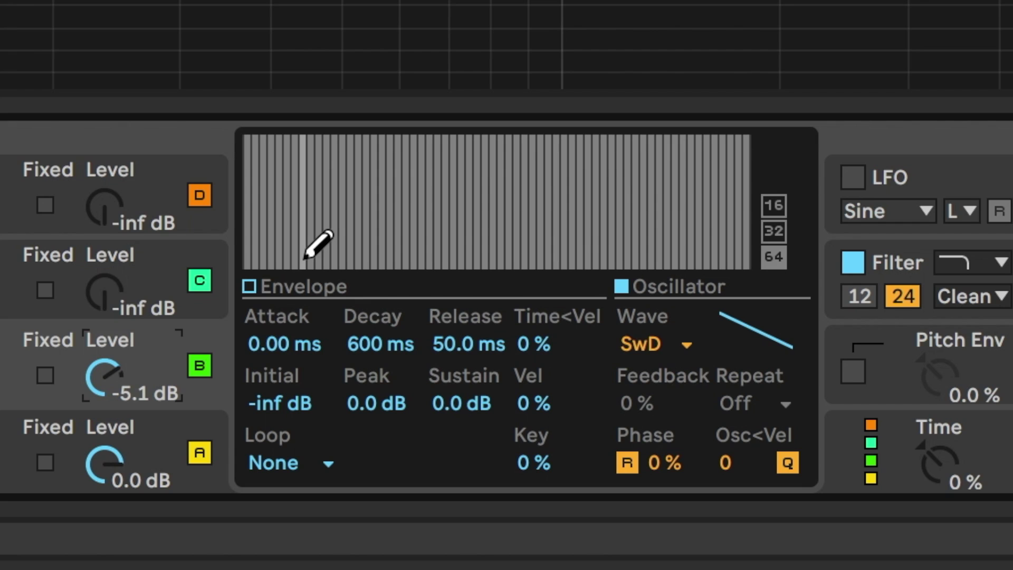
- Draw a gapped 64-harmonic pattern for oscillator B, and set its Coarse tuning to 2 and its level to 0.0 dB
click(248, 457)
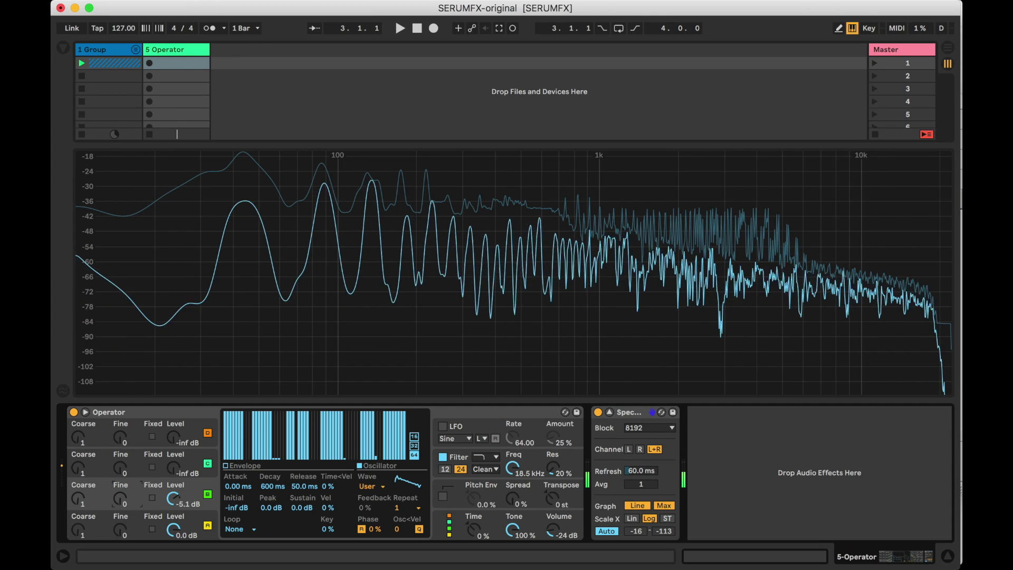
drag(120, 499, 177, 504)
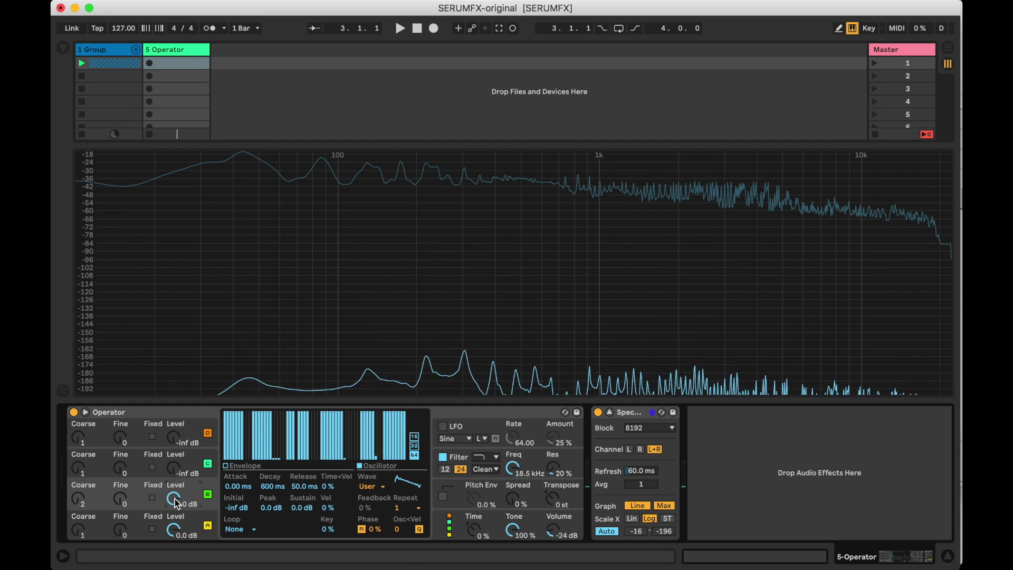
drag(173, 499, 173, 497)
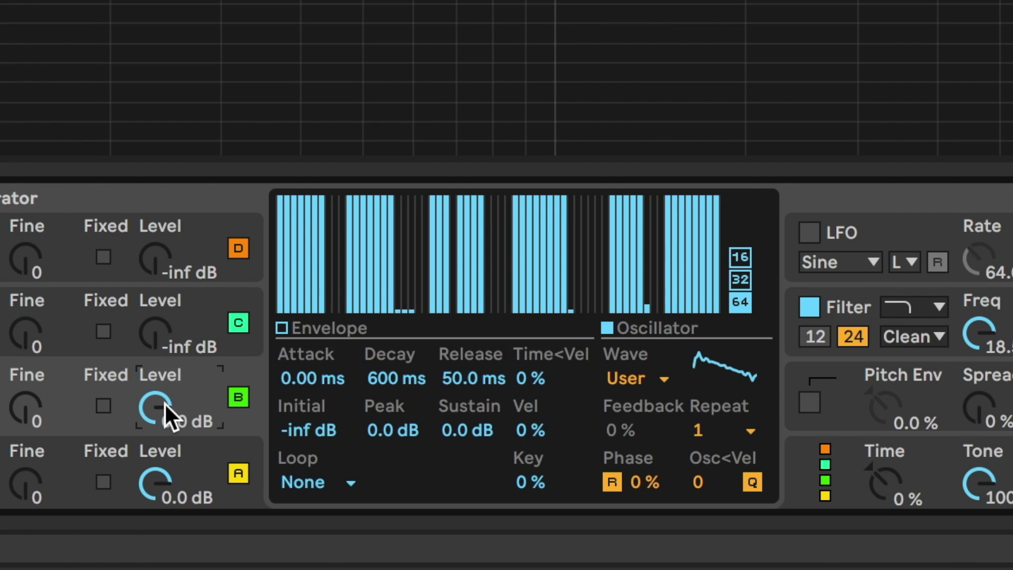
- Set oscillator B's envelope to a 220 ms attack, a 550 ms decay and a -inf dB sustain
click(318, 328)
text(220)
key(Return)
click(412, 378)
drag(475, 434, 475, 533)
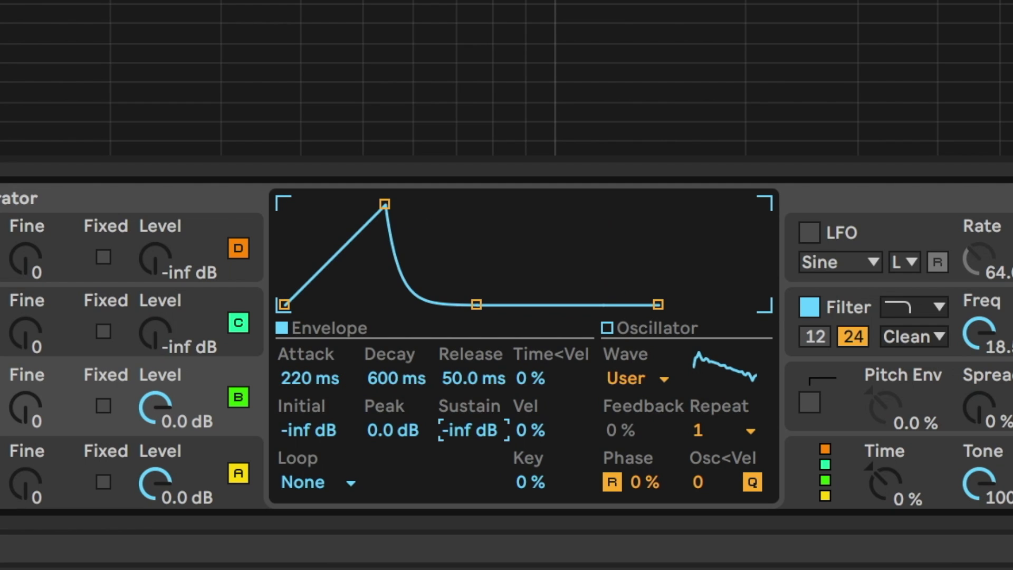
drag(395, 380, 395, 384)
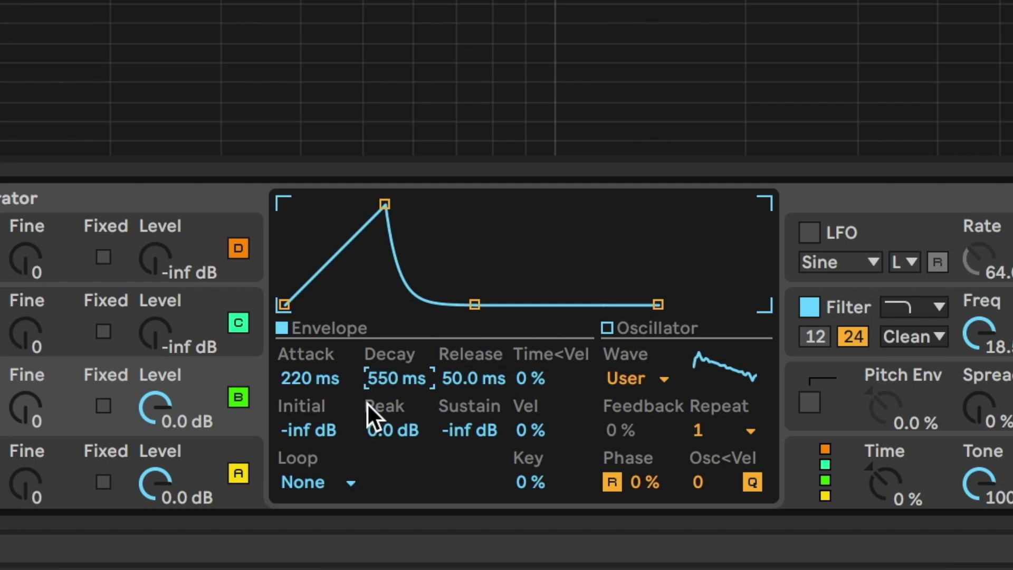
- Set oscillator A's envelope to a 24 ms attack, a 500 ms decay and a -inf dB sustain
click(217, 468)
click(299, 369)
text(24)
key(Return)
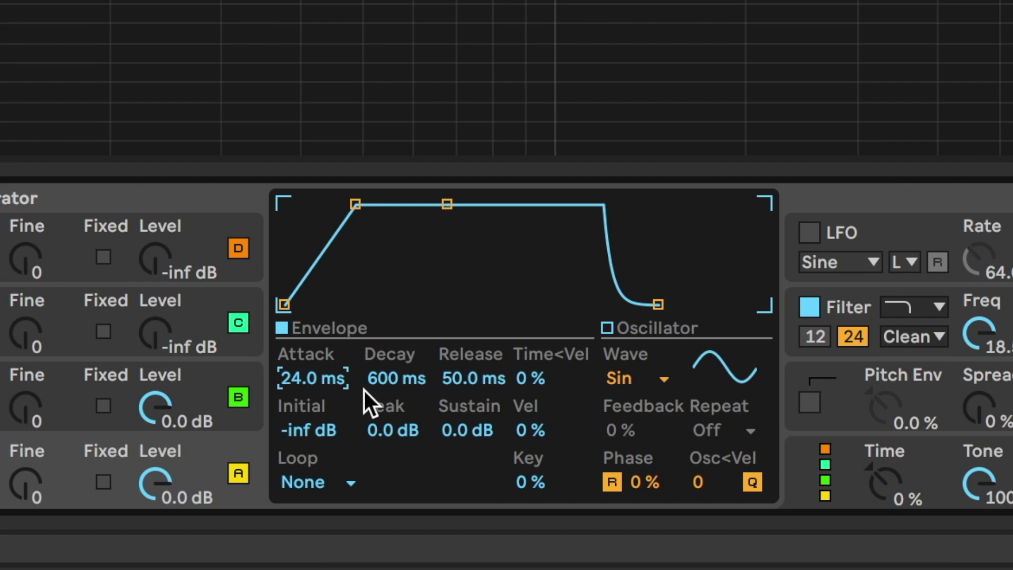
click(401, 382)
drag(472, 428, 457, 412)
text(50)
key(Return)
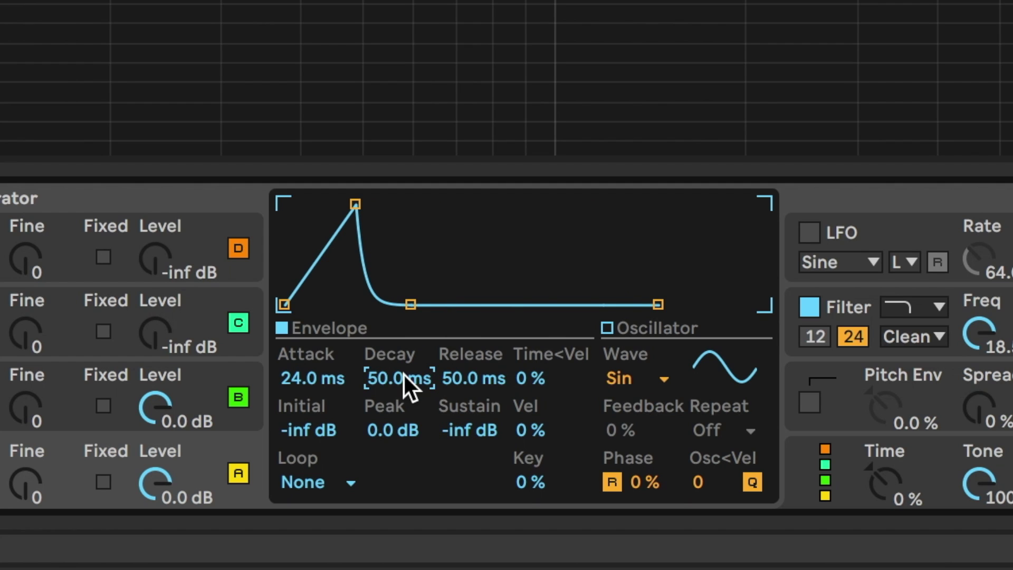
text(500)
key(Return)
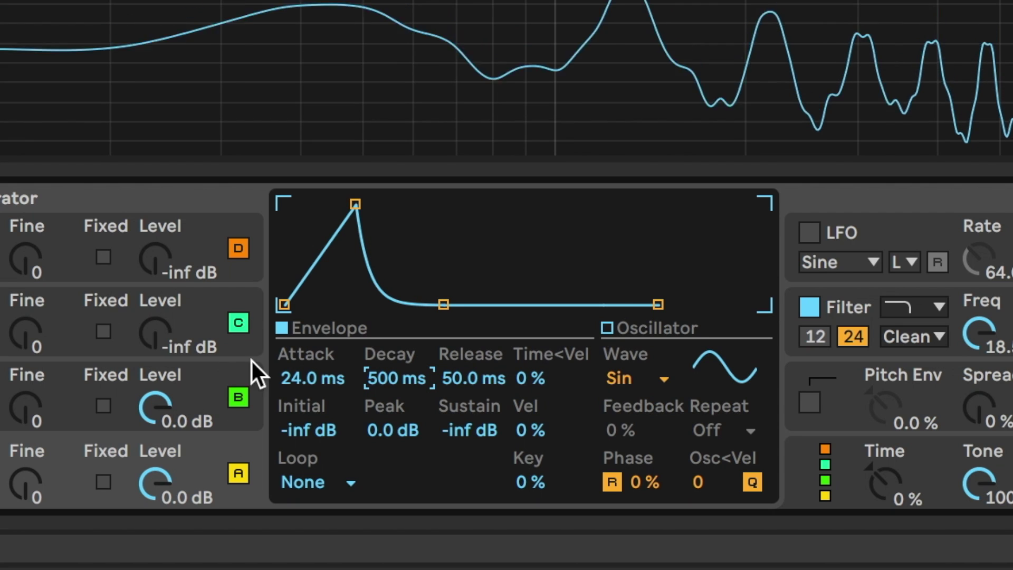
- Reshape oscillator A's envelope to a 30.0 ms attack and 3.83 s decay, and set oscillator B's Fine tuning to 68
drag(382, 232, 374, 233)
drag(437, 283, 495, 304)
mouse_move(349, 204)
mouse_down()
mouse_move(394, 204)
mouse_move(358, 204)
mouse_up()
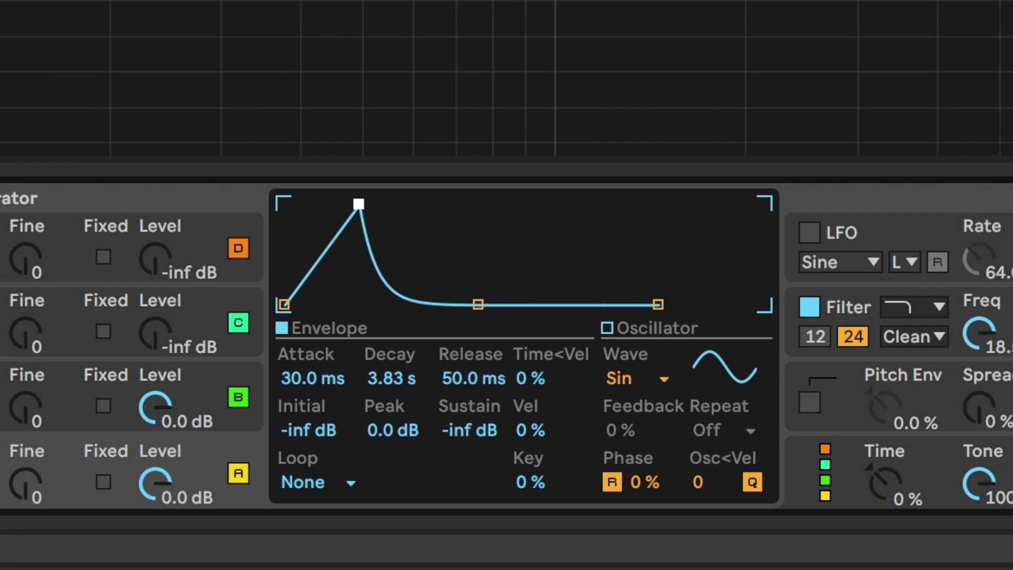
drag(11, 407, 12, 393)
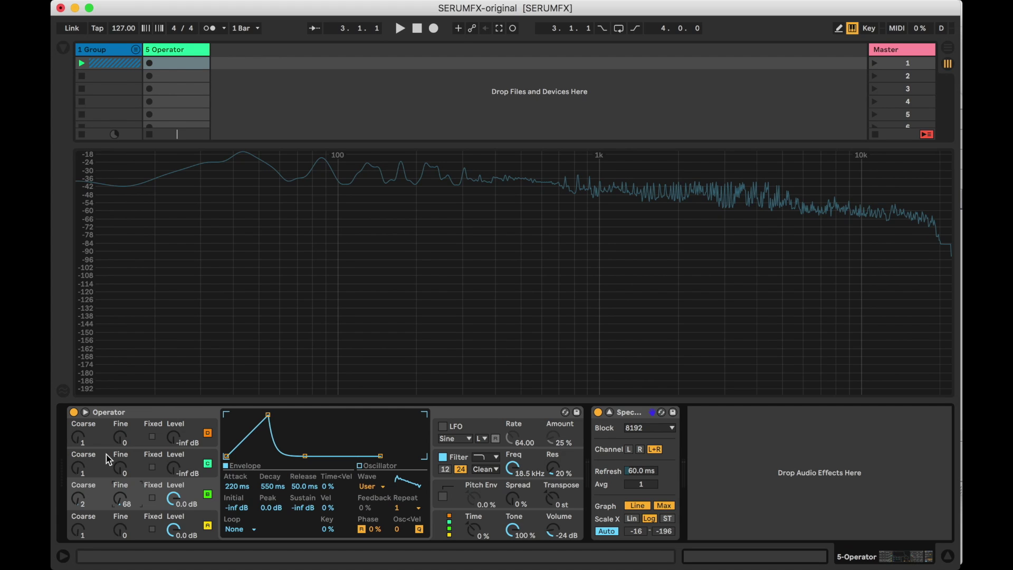
- Add the SerumFX plug-in to the Operator track and close the browser
click(63, 50)
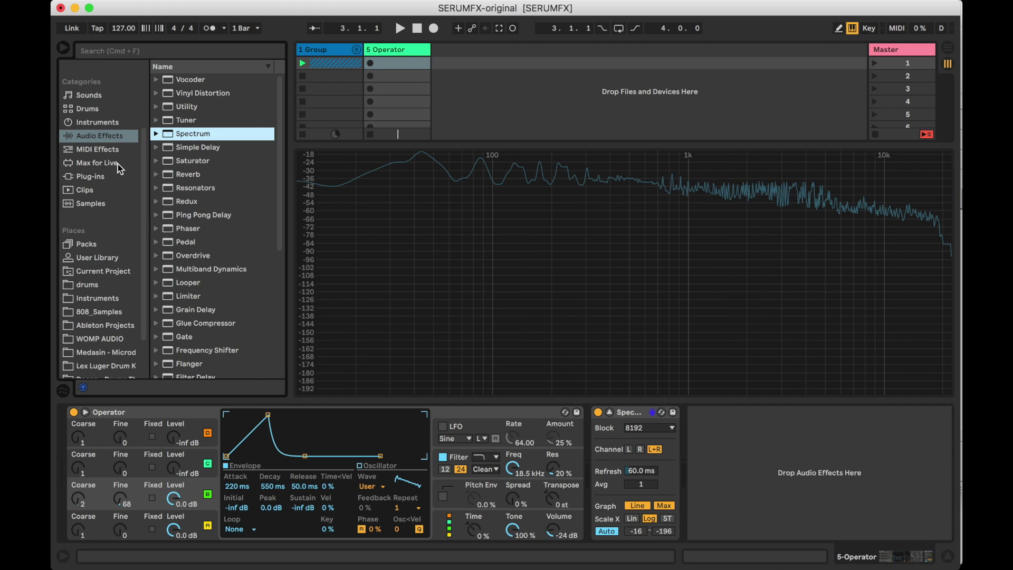
click(103, 179)
double_click(206, 263)
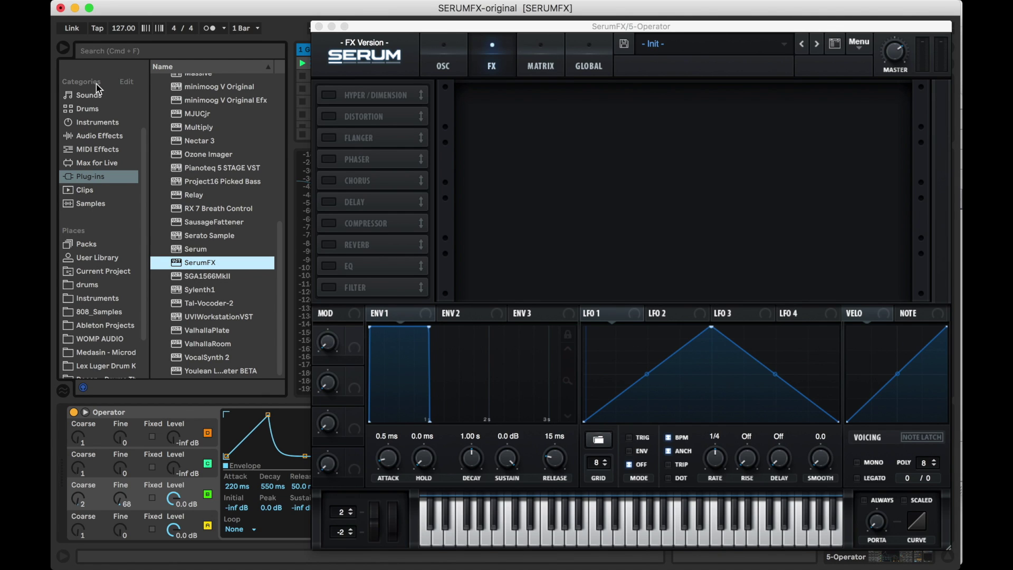
click(63, 50)
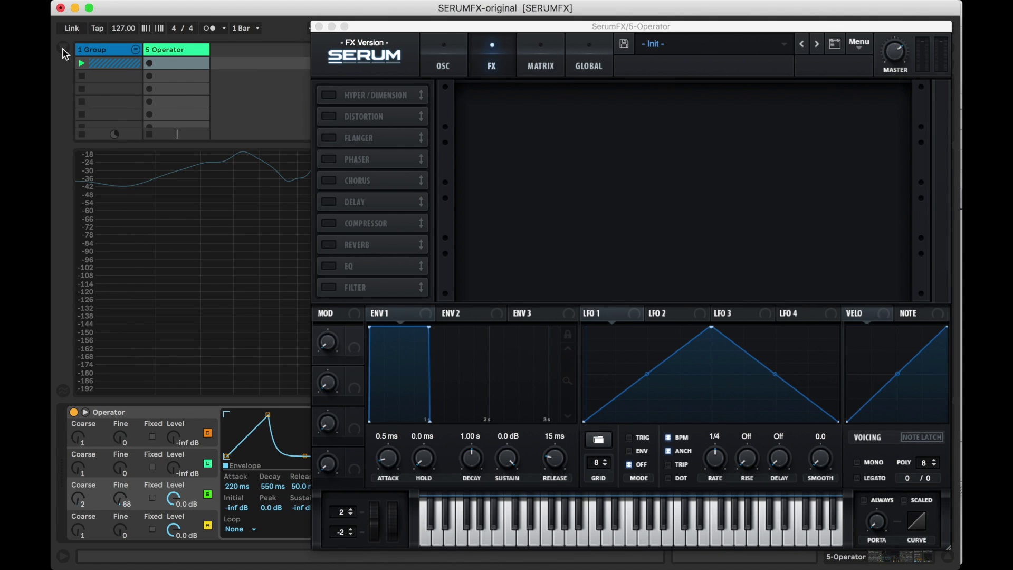
- Enable SerumFX's Filter as the first effect, choose the German LP type and lower its cutoff
drag(350, 290, 331, 96)
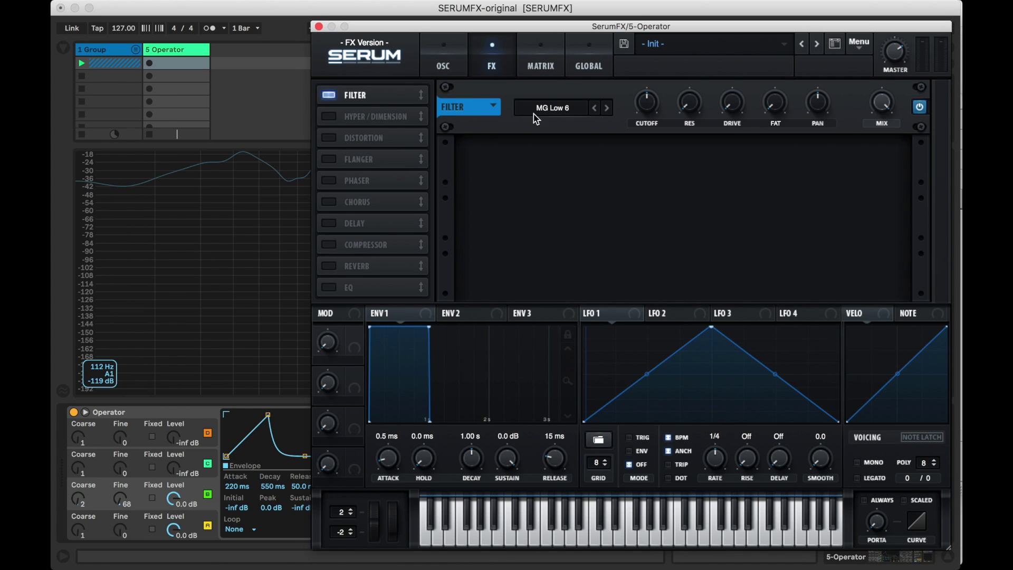
click(560, 108)
mouse_move(567, 164)
click(649, 329)
mouse_move(648, 117)
mouse_down()
mouse_move(651, 154)
mouse_move(640, 133)
mouse_move(635, 151)
mouse_move(656, 121)
mouse_move(653, 131)
mouse_up()
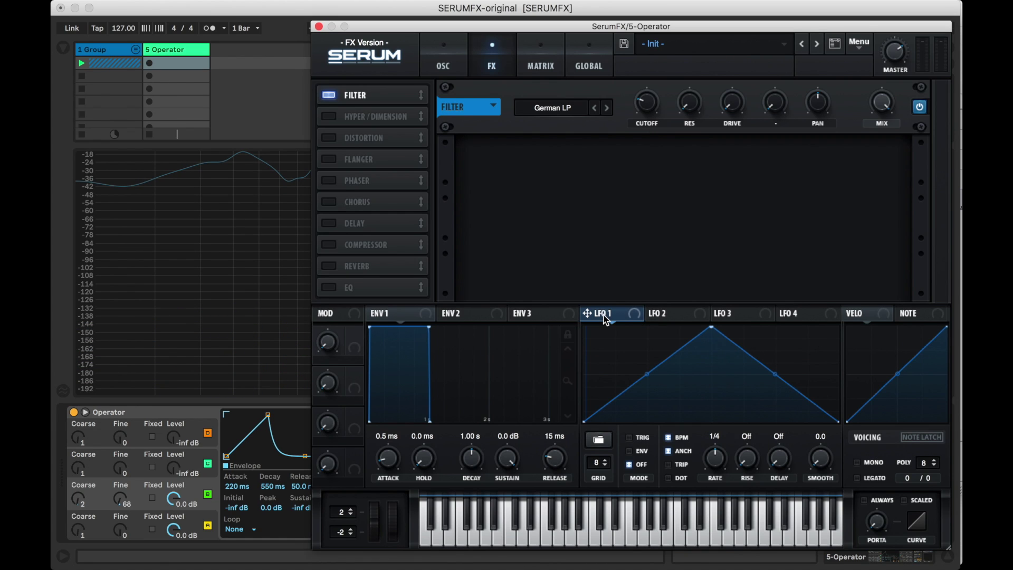
- Assign LFO 1 to the SerumFX filter's cutoff, and close the plug-in window to show the full Session mixer
drag(606, 320, 645, 91)
click(318, 26)
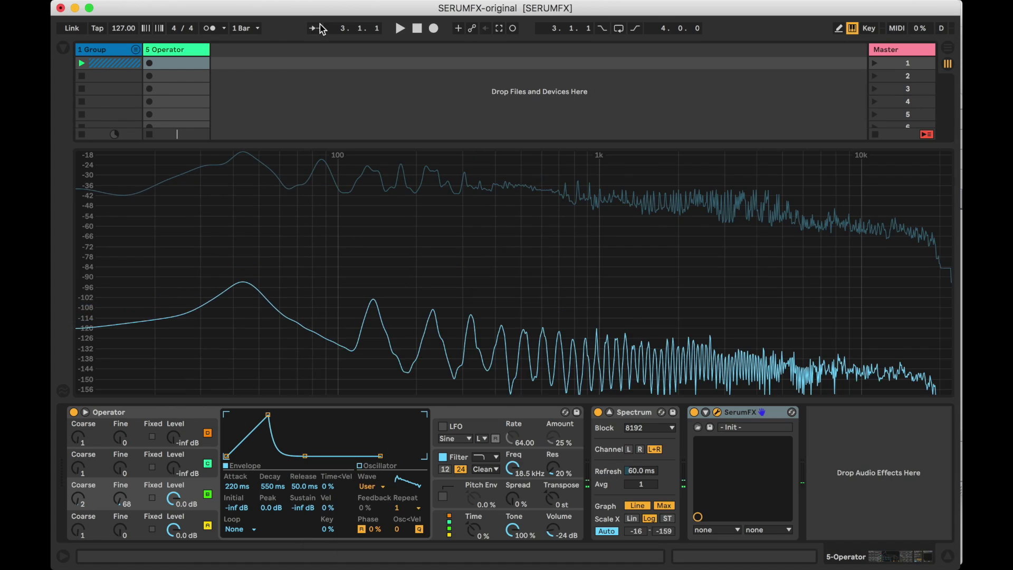
click(949, 555)
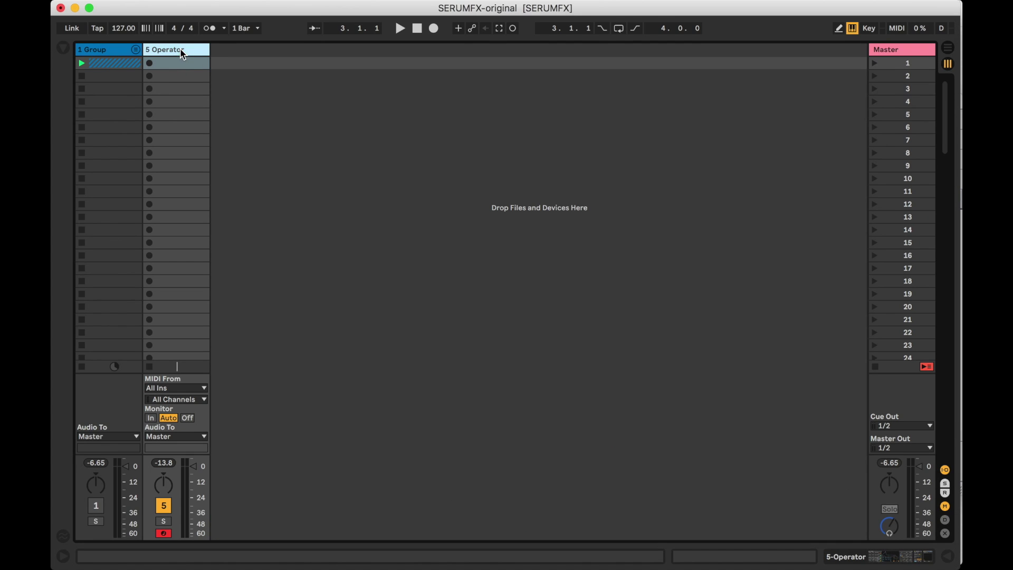
- Show the Operator track's devices, collapse Spectrum's large display, and move Spectrum after SerumFX in the chain
click(859, 559)
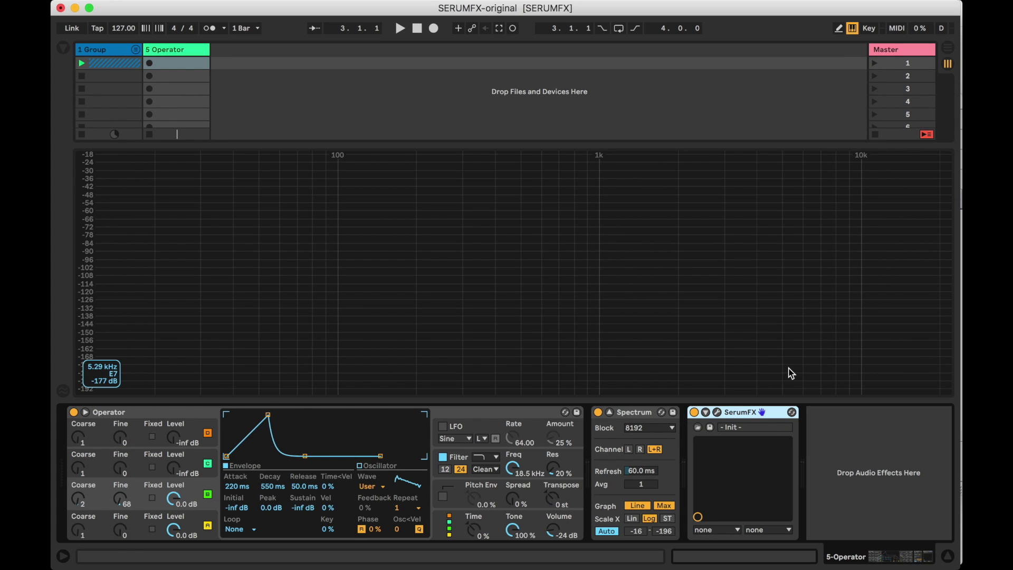
click(610, 413)
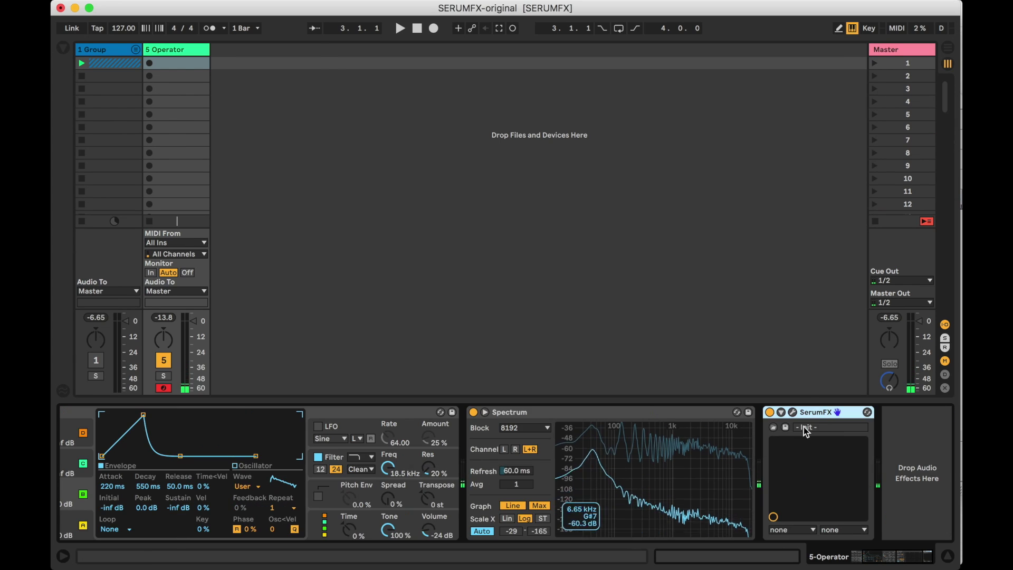
drag(654, 410, 906, 448)
scroll(695, 483, left, 5)
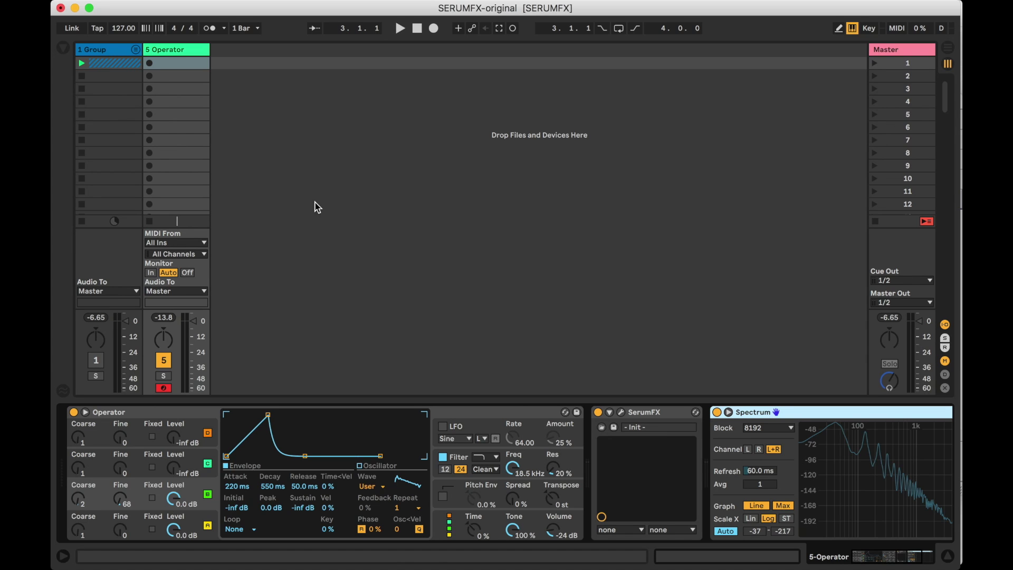
- Insert a new MIDI track after the Operator track and rename it SOCIAL MEDIA
click(201, 52)
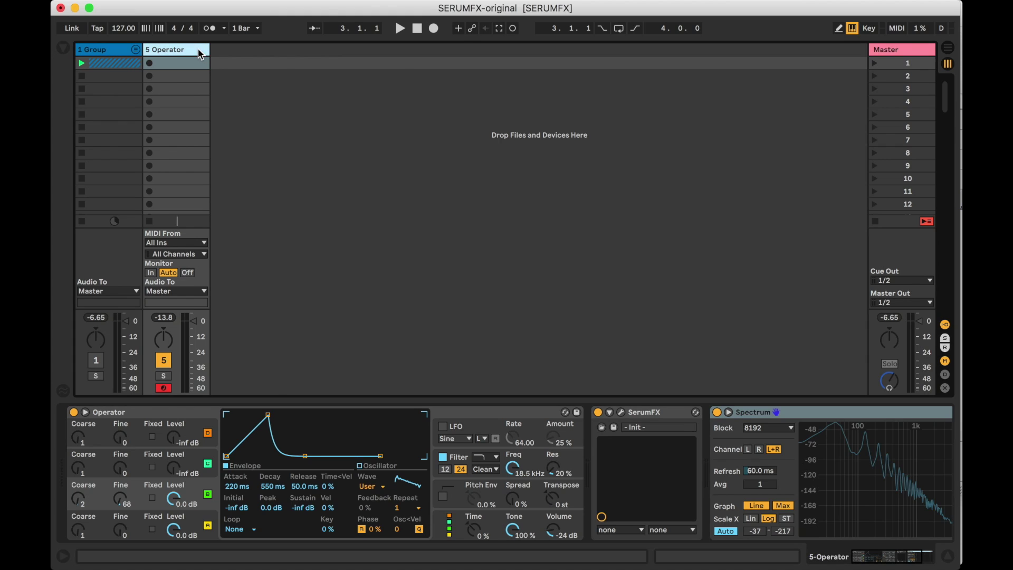
key(super+shift+t)
key(super+r)
text(SOCIAL MEDIA)
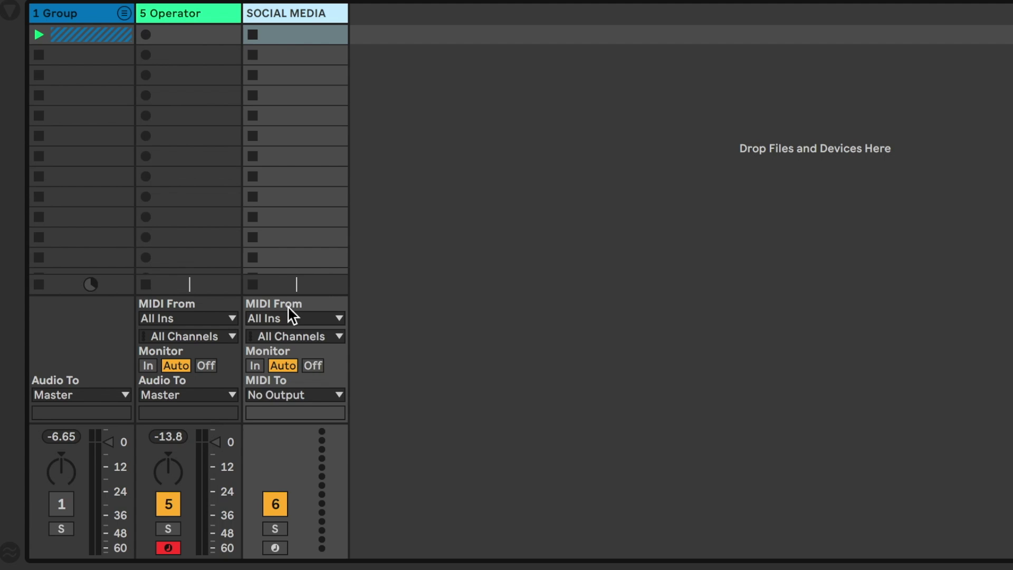
- Route the SOCIAL MEDIA track's MIDI from 5-Operator to 5-Operator's 1-SerumFX input, and set its monitoring to In
click(241, 242)
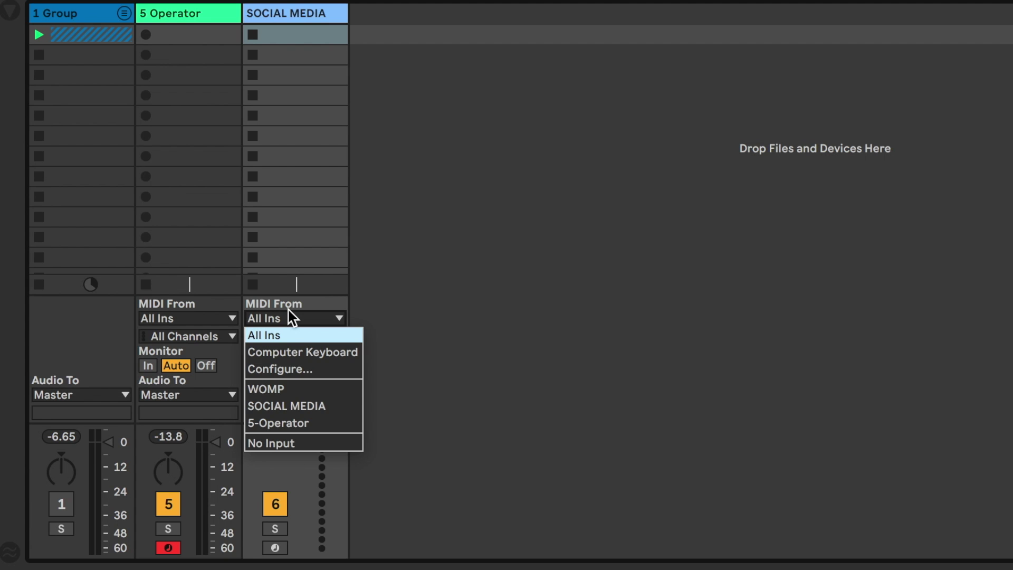
click(305, 422)
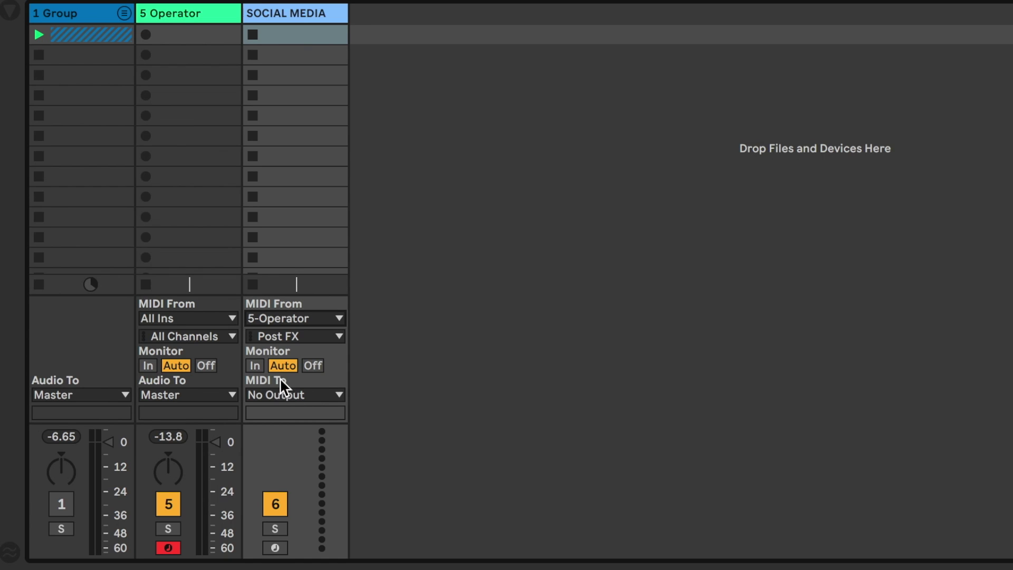
click(279, 391)
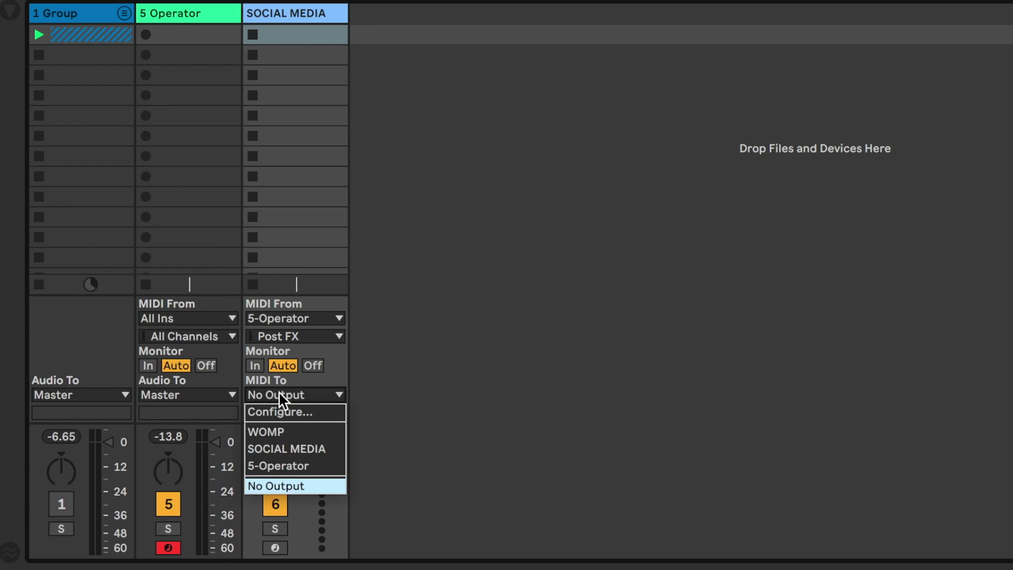
click(297, 470)
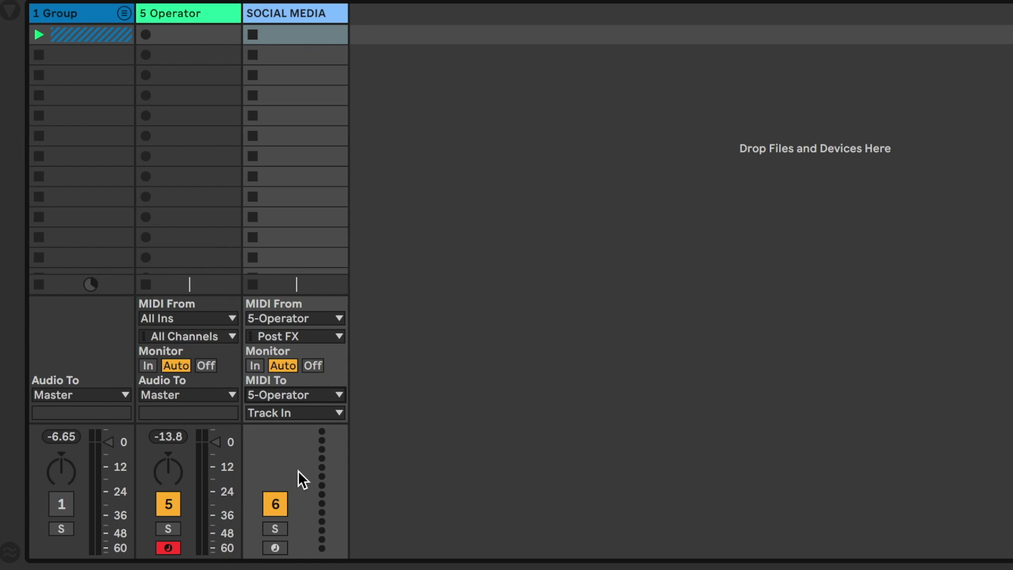
click(289, 414)
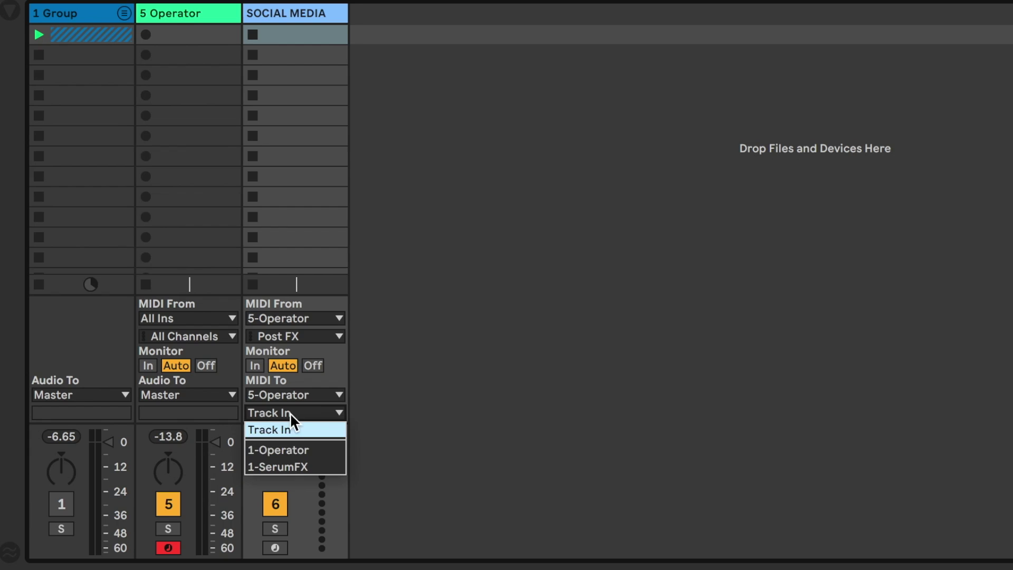
click(287, 464)
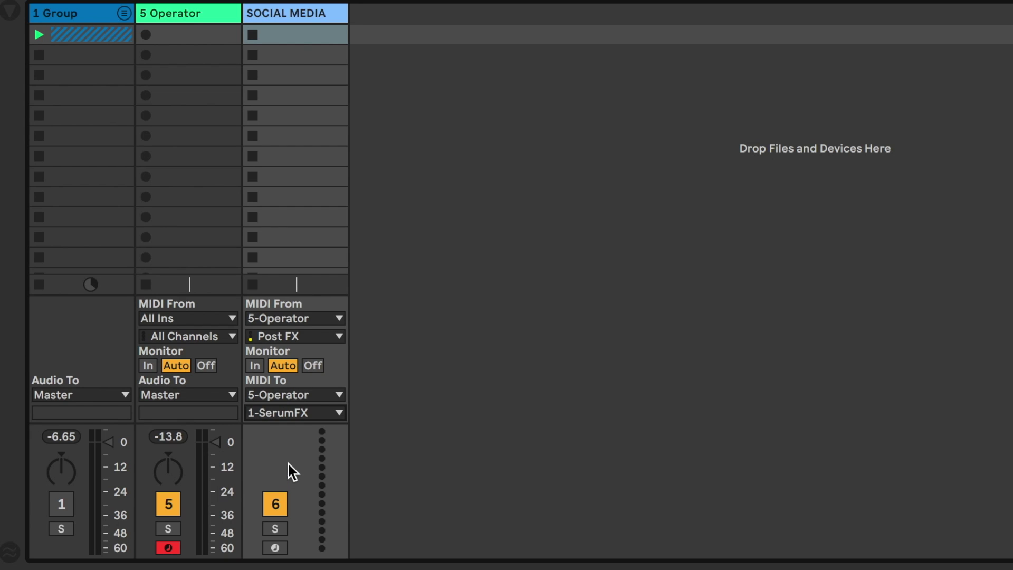
click(255, 364)
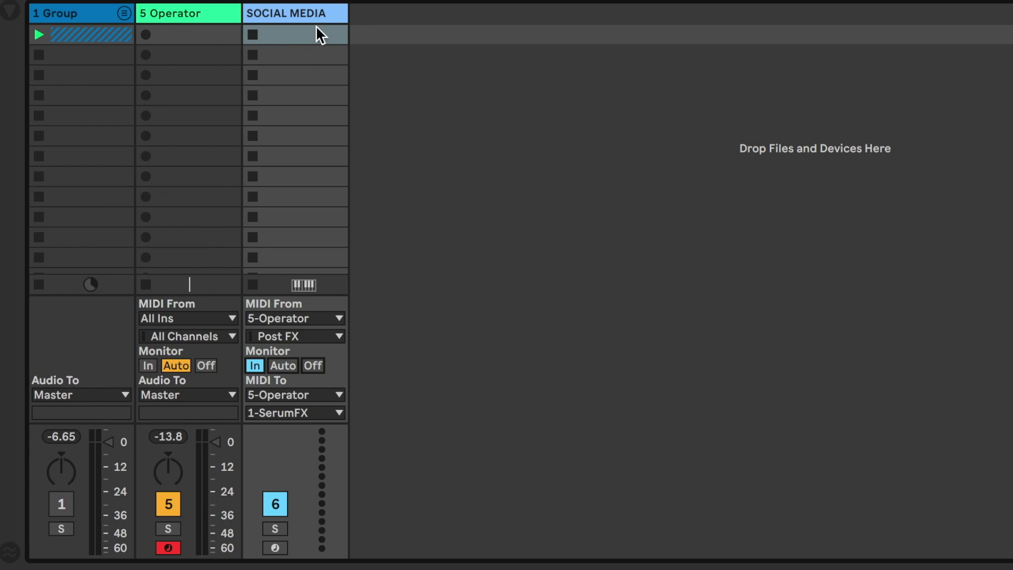
- Lower the filter cutoff in the Operator track's SerumFX, and set LFO 1 to Env mode with BPM sync off at 1.1 Hz
click(202, 18)
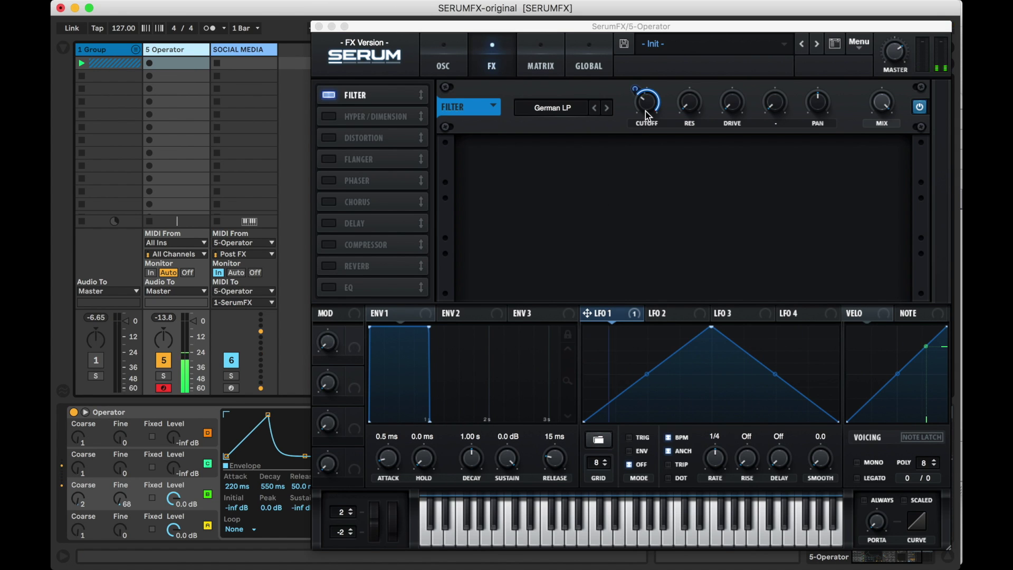
click(647, 137)
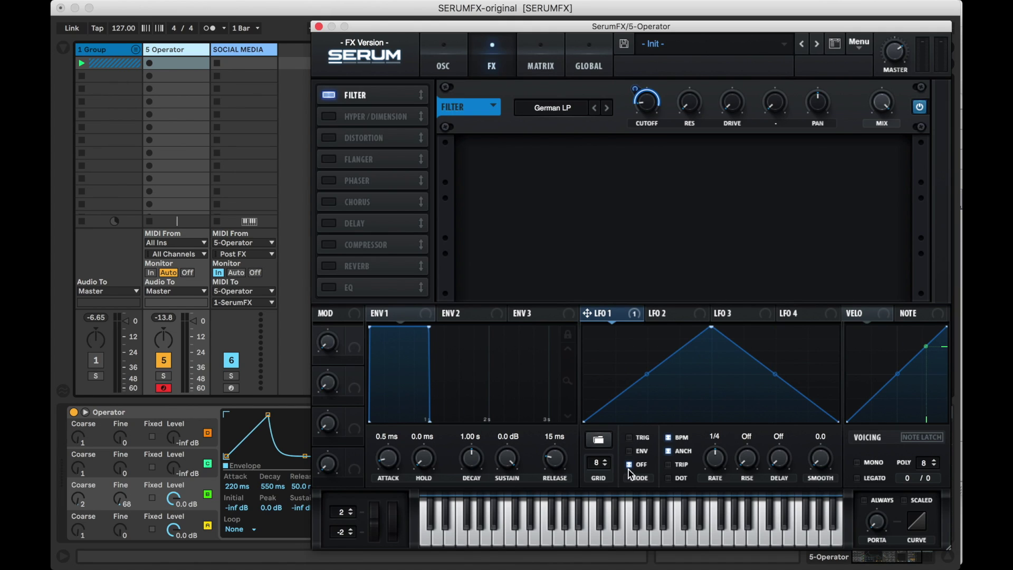
click(630, 452)
click(669, 438)
drag(715, 463, 714, 493)
scroll(721, 470, up, 1)
- Reshape LFO 1 into a quick rise with a curved decay, and widen its modulation of the filter cutoff
drag(712, 327, 623, 287)
drag(729, 374, 733, 391)
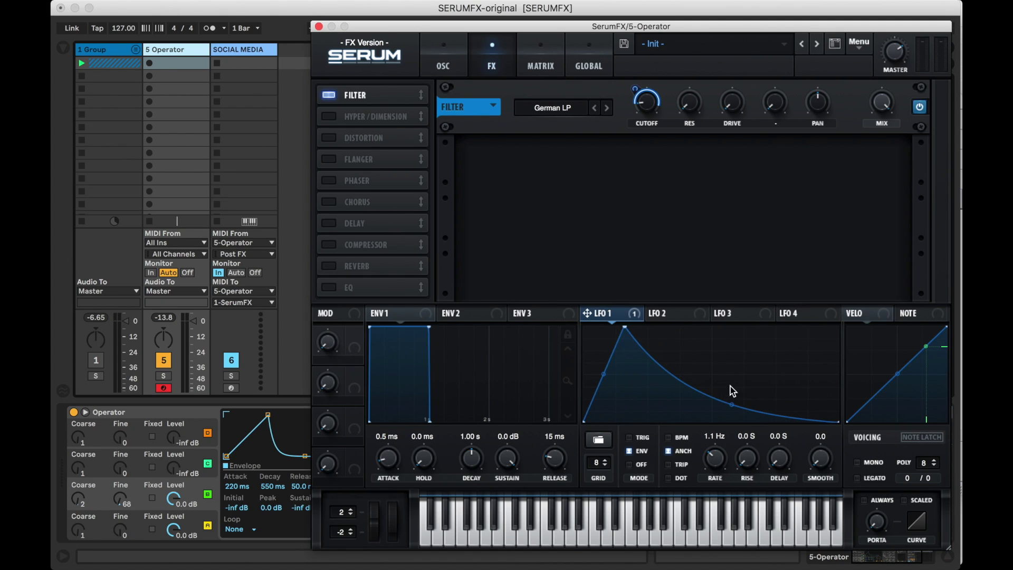
drag(625, 328, 622, 327)
drag(648, 101, 634, 2)
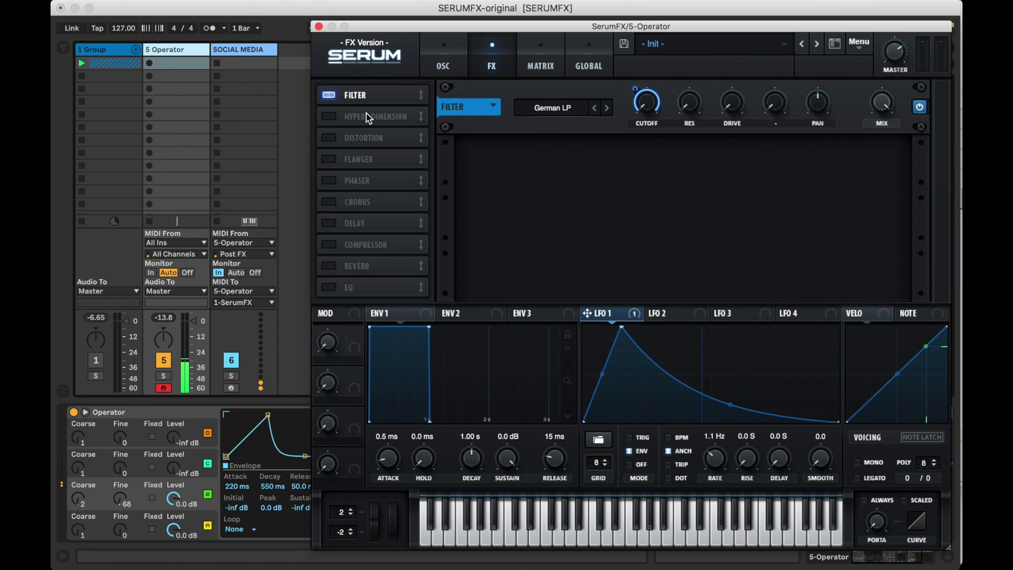
- Enable Hyper / Dimension in SerumFX, set the Dimension size to 0% and reduce the Hyper mix
click(330, 117)
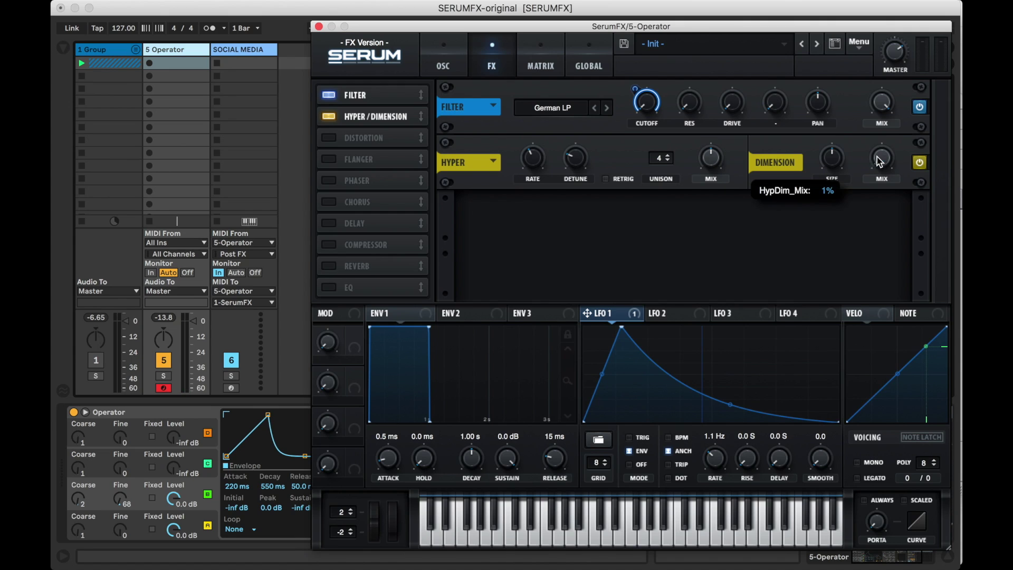
drag(839, 155, 839, 197)
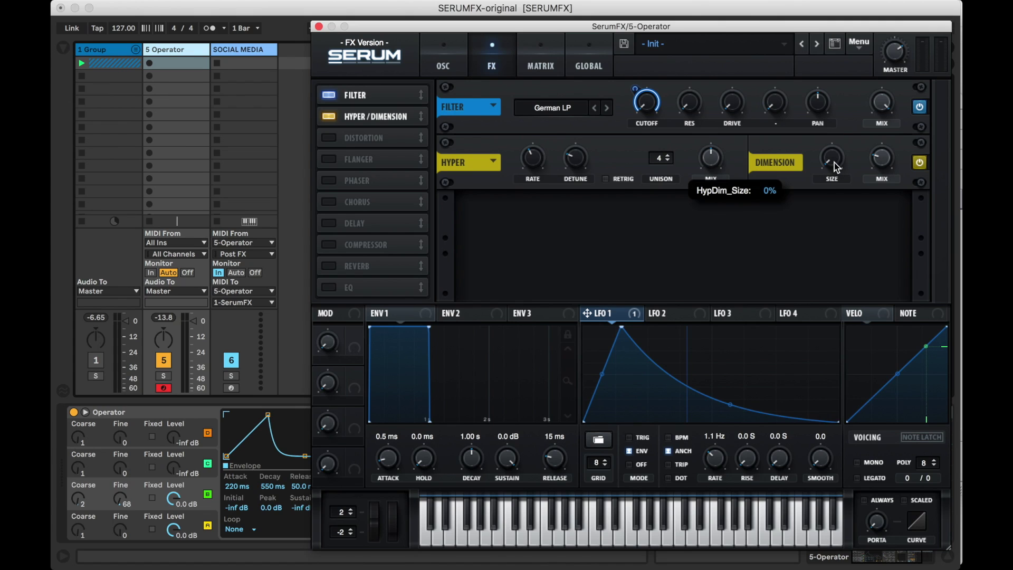
mouse_move(880, 165)
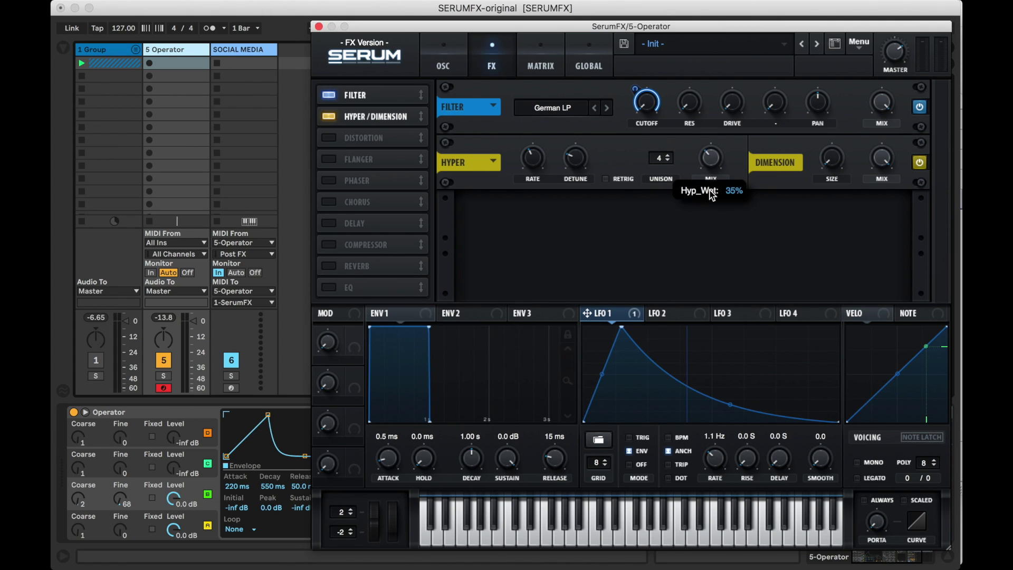
drag(710, 158, 711, 164)
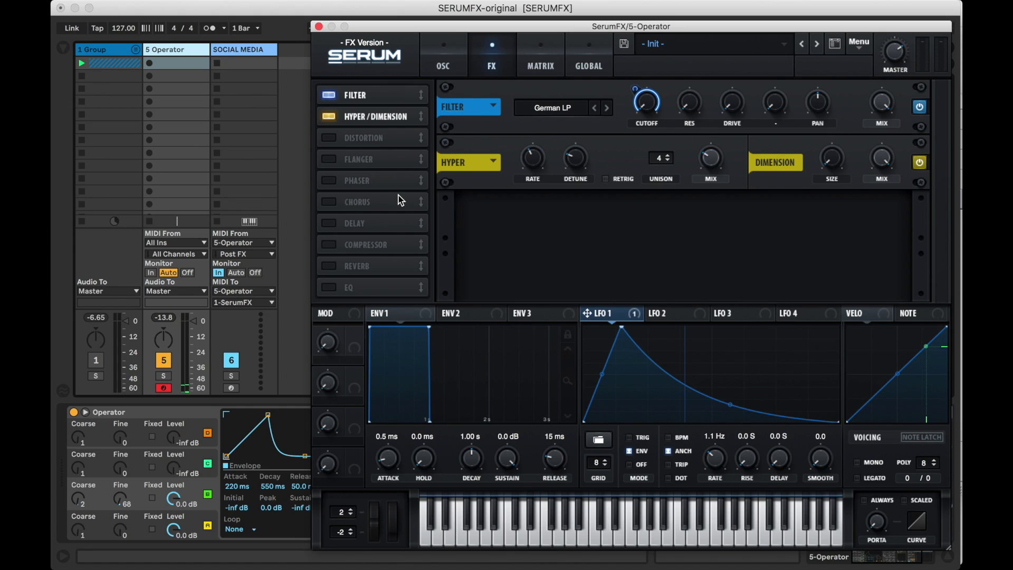
- Add the EQ after Hyper / Dimension with a low-Q high-pass low band, and assign LFO 1 to that band's frequency
click(328, 288)
drag(359, 287, 392, 139)
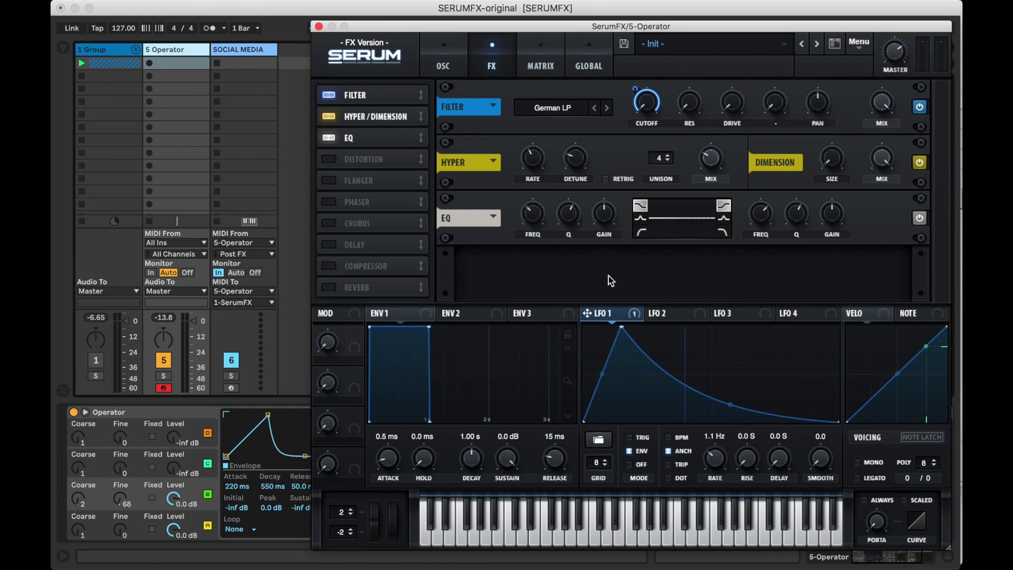
click(641, 232)
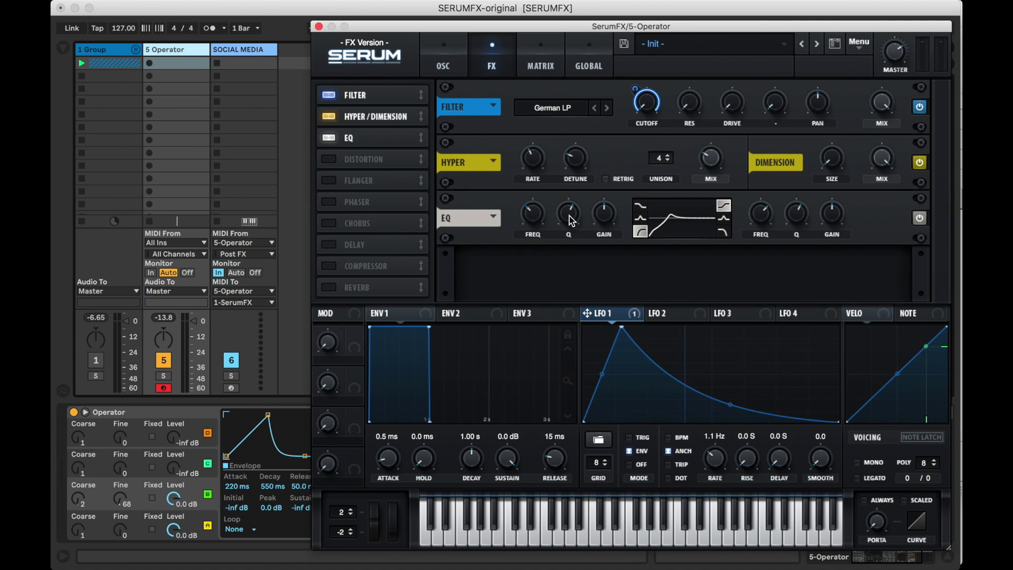
drag(571, 220, 571, 243)
drag(610, 318, 537, 222)
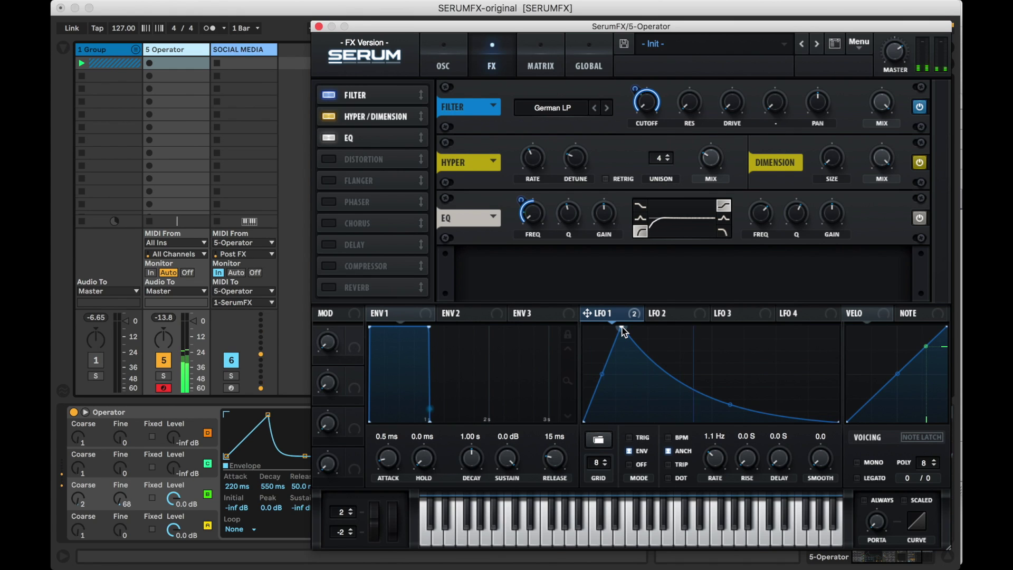
- Enable Distortion after the EQ with the Asym type, and assign LFO 1 to its Drive
click(334, 160)
click(531, 271)
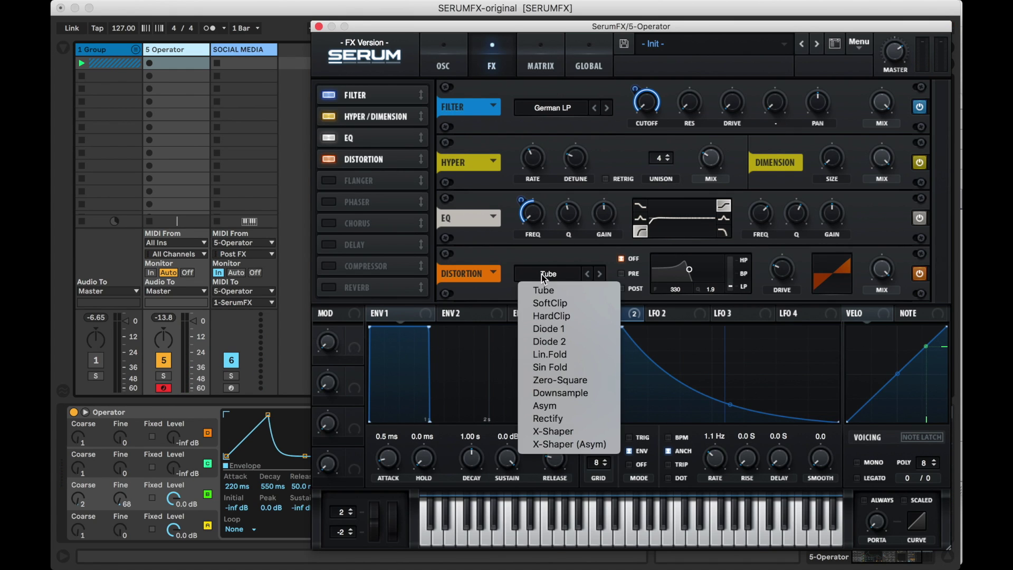
click(554, 408)
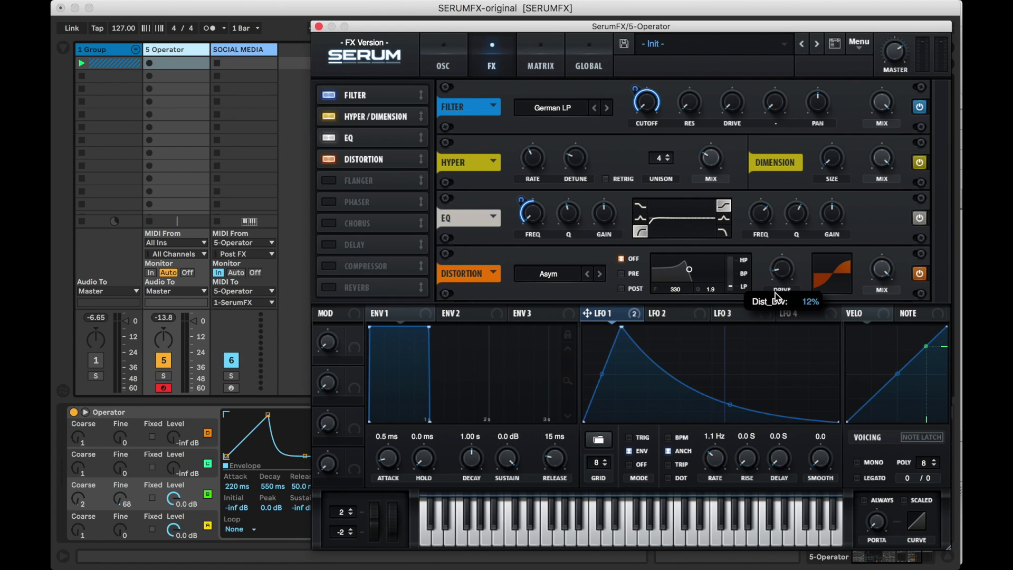
drag(611, 319, 782, 272)
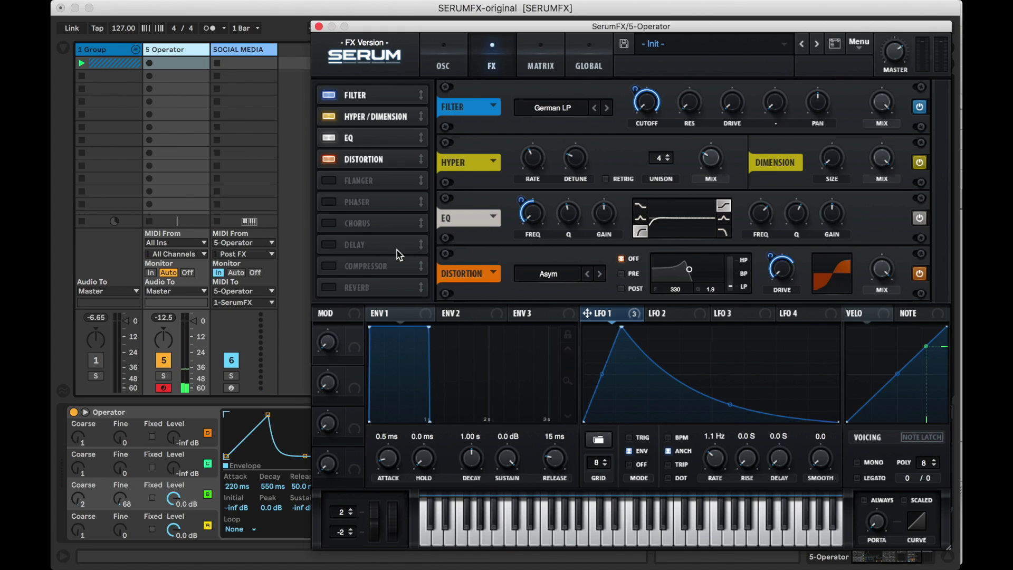
- Enable Reverb, place it directly after Distortion, and assign LFO 1 to its Mix
click(329, 288)
drag(340, 290, 376, 178)
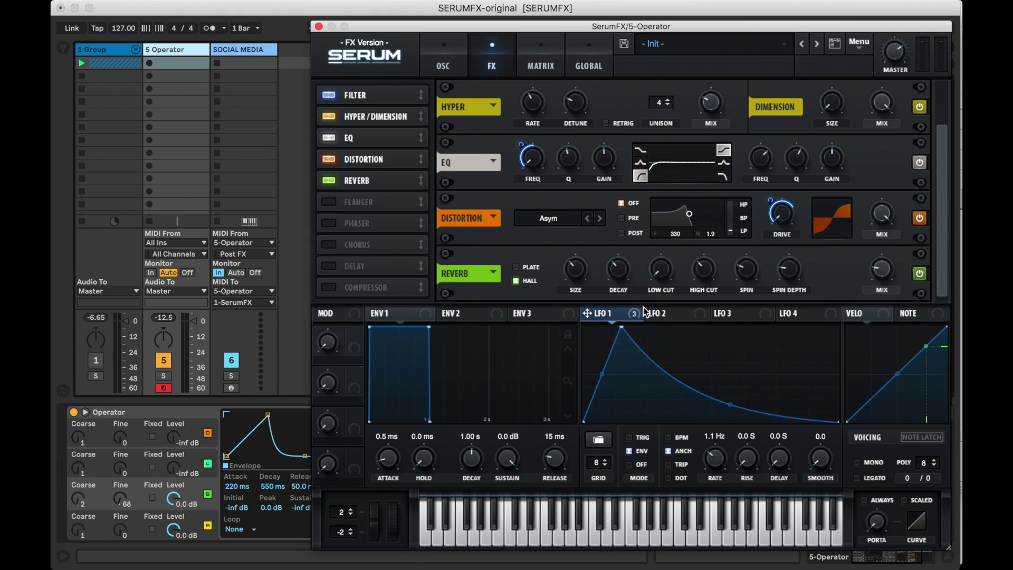
drag(610, 320, 881, 270)
- Enable the Compressor directly after Reverb, switch it to Multiband and raise its gain
click(330, 287)
drag(360, 285, 379, 196)
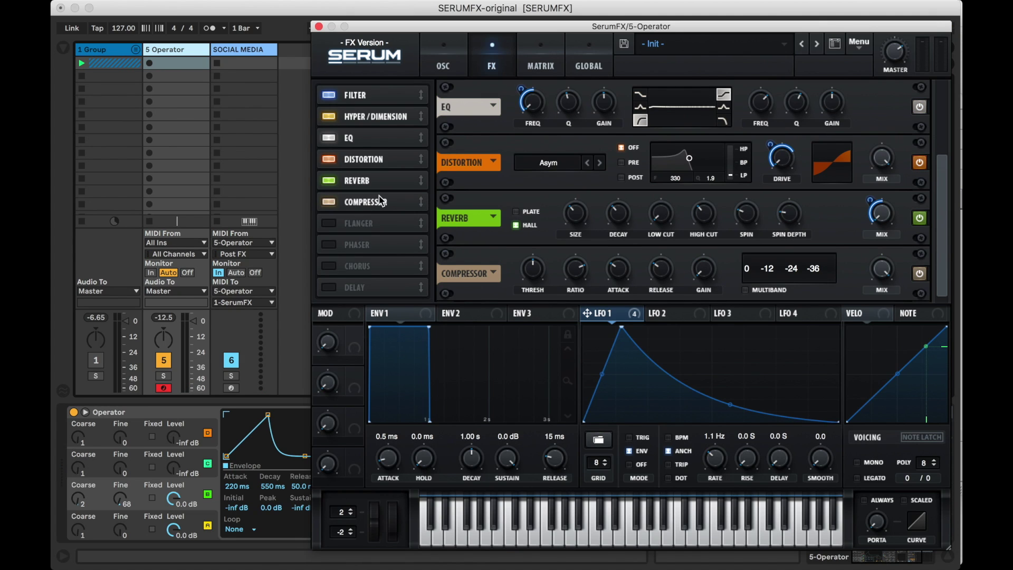
click(746, 291)
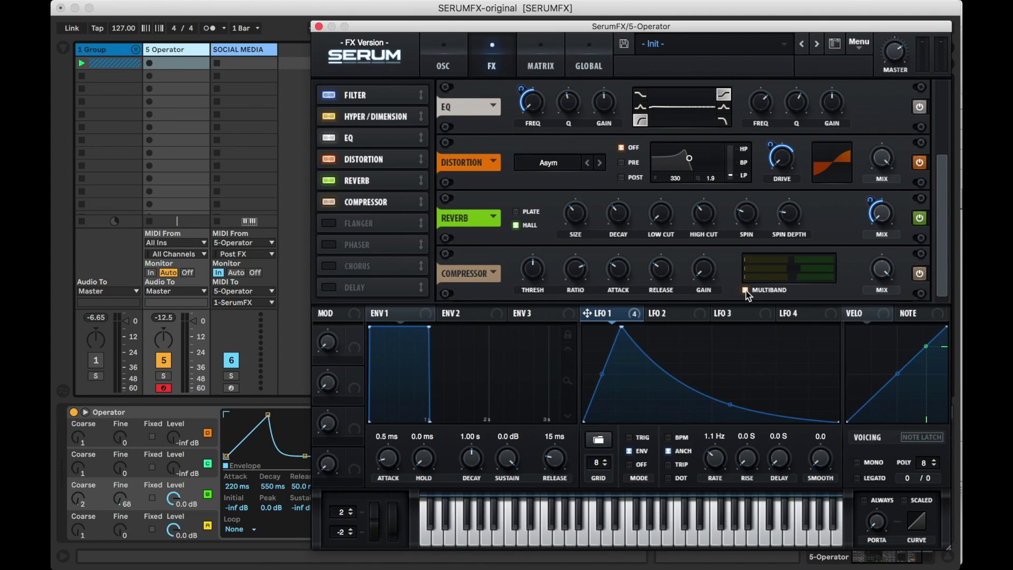
drag(716, 277, 711, 257)
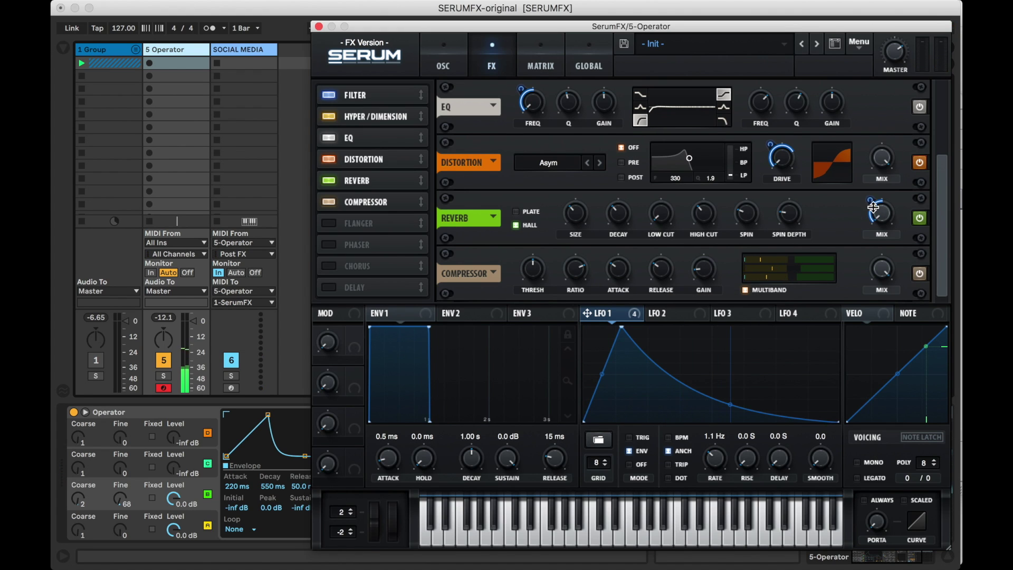
- Reduce LFO 1's modulation amount on the reverb mix, and bend LFO 1's decay curve more steeply
drag(871, 201, 869, 211)
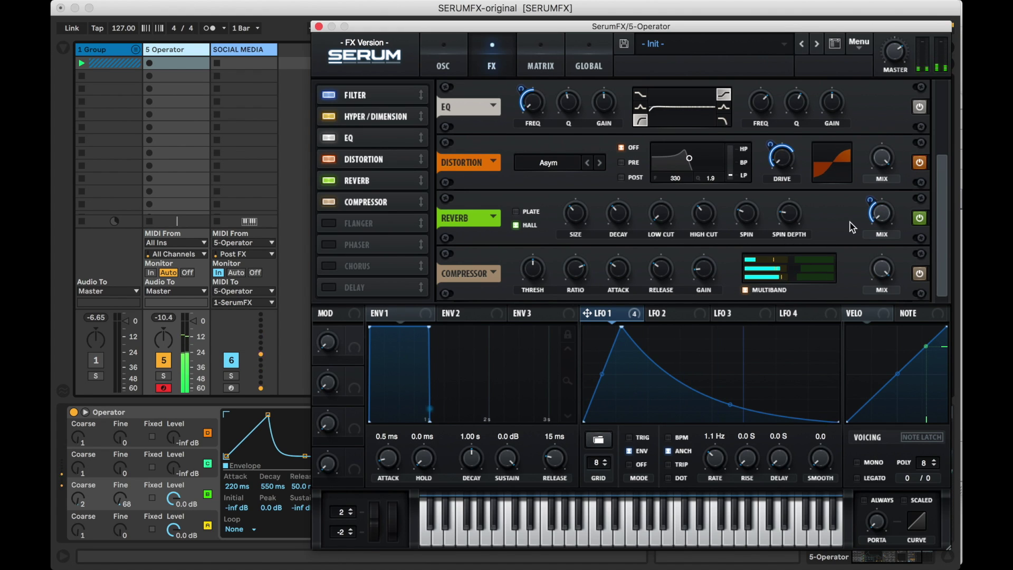
drag(872, 207, 873, 216)
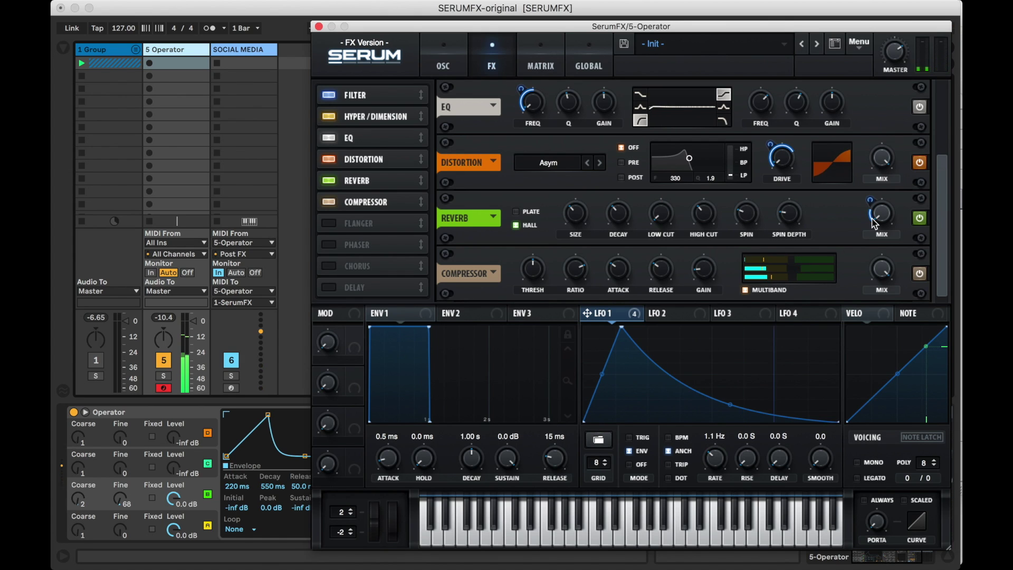
drag(733, 402, 731, 413)
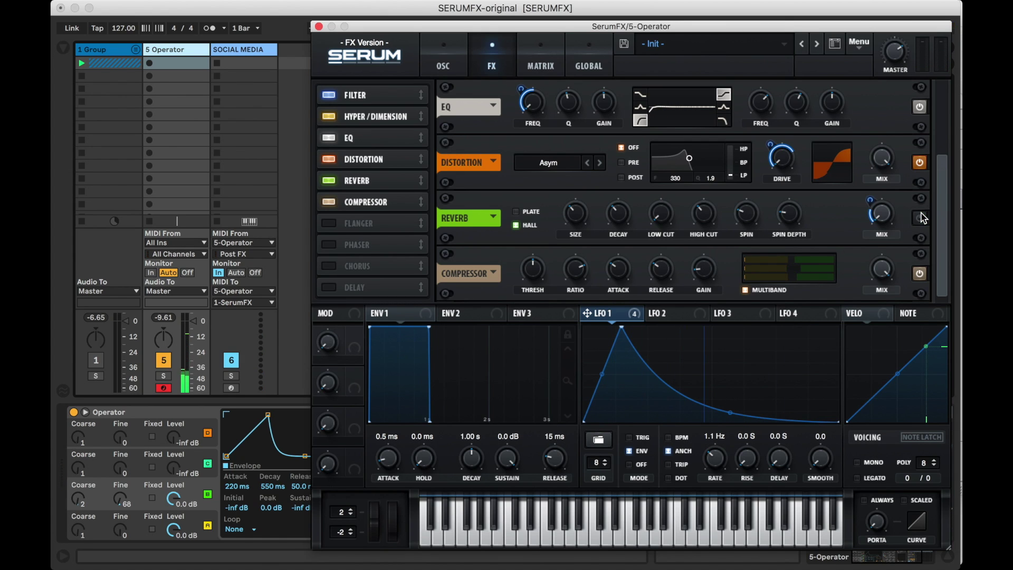
- Set the compressor's release to about 155.8 ms and increase its attack
mouse_move(645, 266)
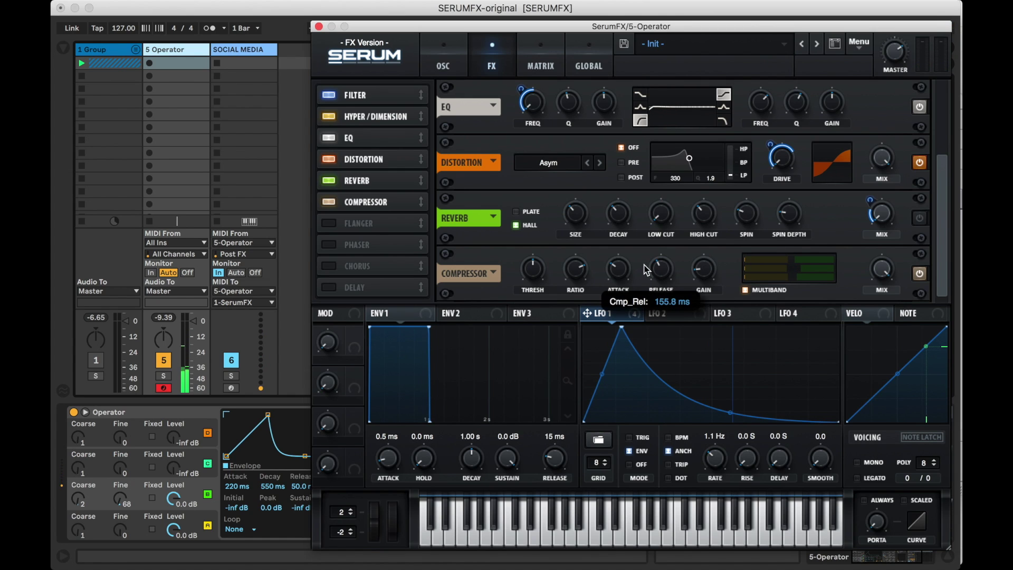
drag(652, 267, 653, 259)
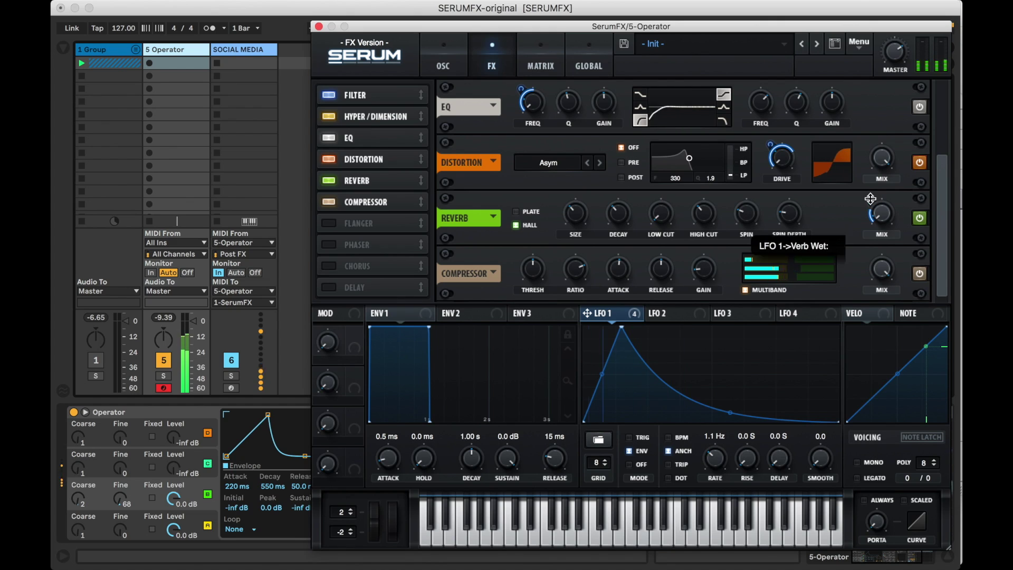
- Close SerumFX and redraw oscillator B's user waveform, removing most of the lowest partials and raising a few partials around the middle
click(526, 227)
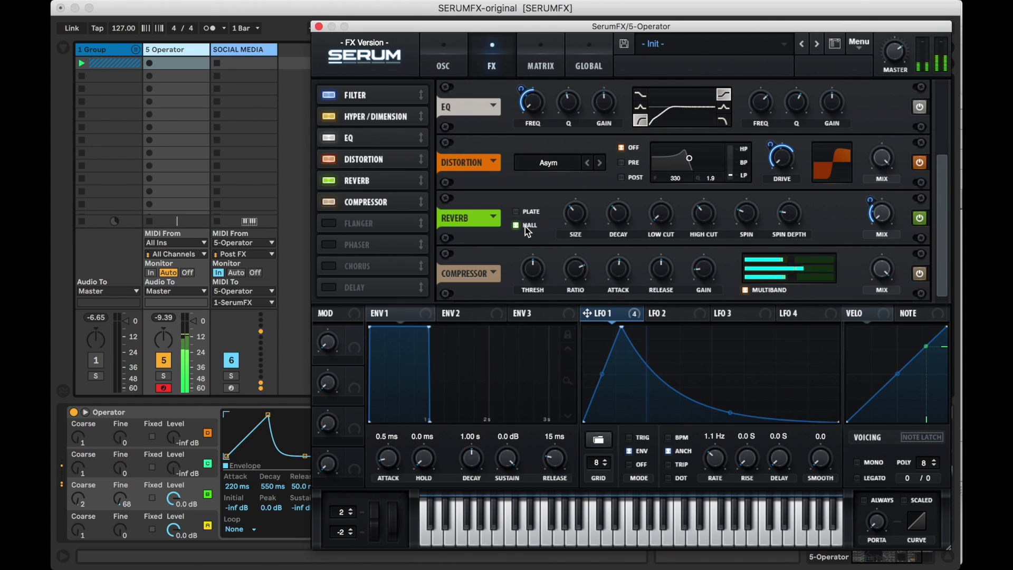
click(319, 27)
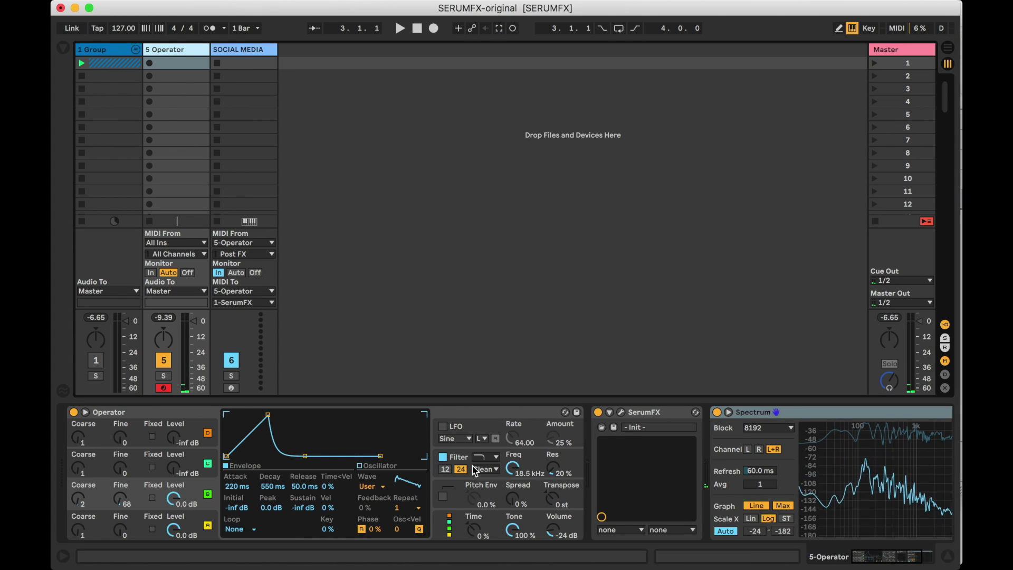
click(372, 468)
mouse_move(390, 446)
mouse_down()
mouse_move(259, 447)
mouse_move(249, 460)
mouse_up()
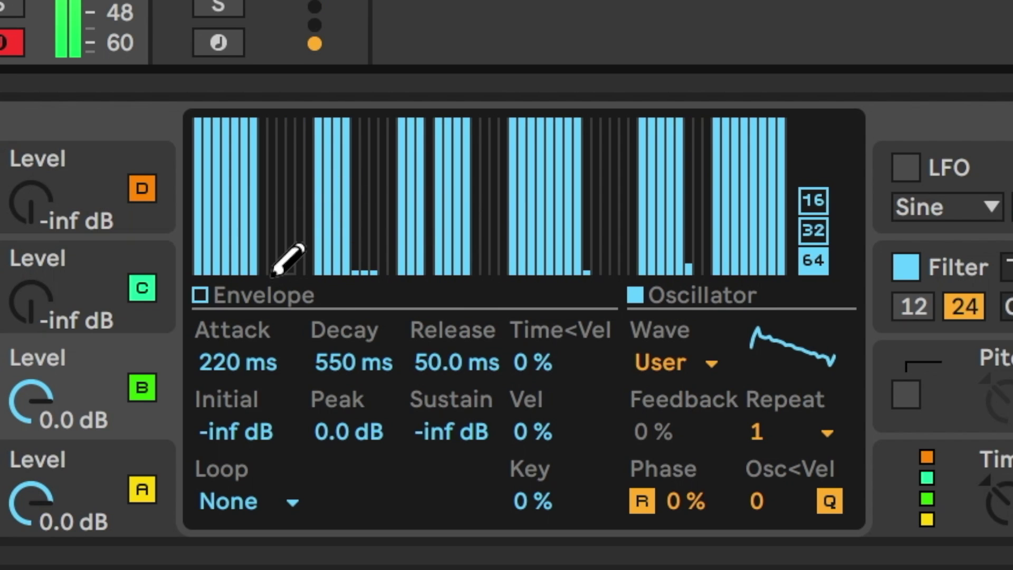
mouse_move(273, 274)
mouse_down()
mouse_move(270, 77)
mouse_move(297, 77)
mouse_move(299, 87)
mouse_up()
mouse_move(307, 269)
mouse_down()
mouse_move(276, 267)
mouse_move(242, 104)
mouse_move(216, 340)
mouse_move(242, 317)
mouse_move(246, 338)
mouse_up()
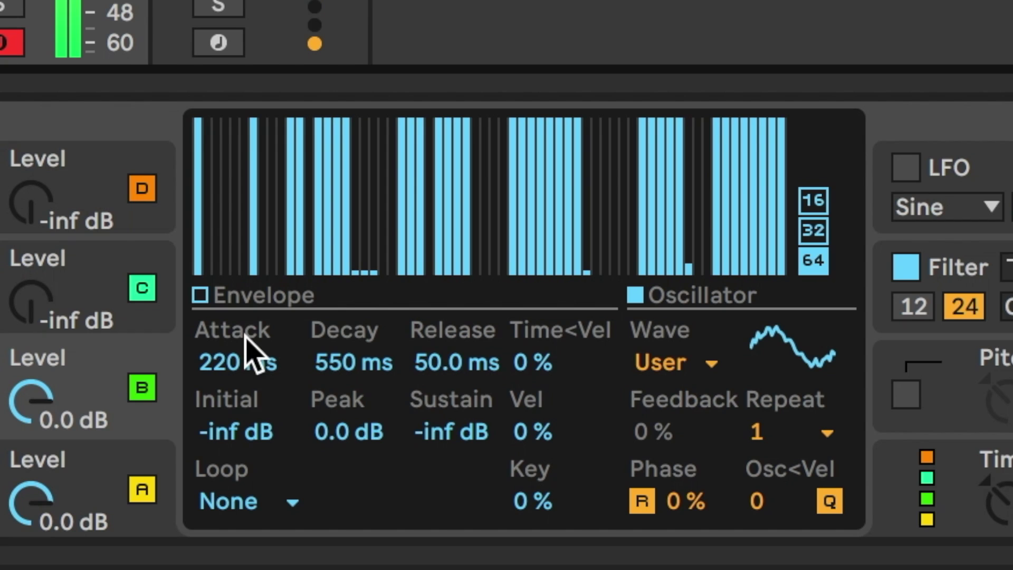
drag(448, 231, 447, 118)
mouse_move(478, 198)
mouse_down()
mouse_move(475, 132)
mouse_move(496, 140)
mouse_up()
drag(370, 181, 373, 115)
- Give oscillator C the Saw D waveform with its level left at -inf dB, and set oscillator B's Coarse to 3
click(108, 280)
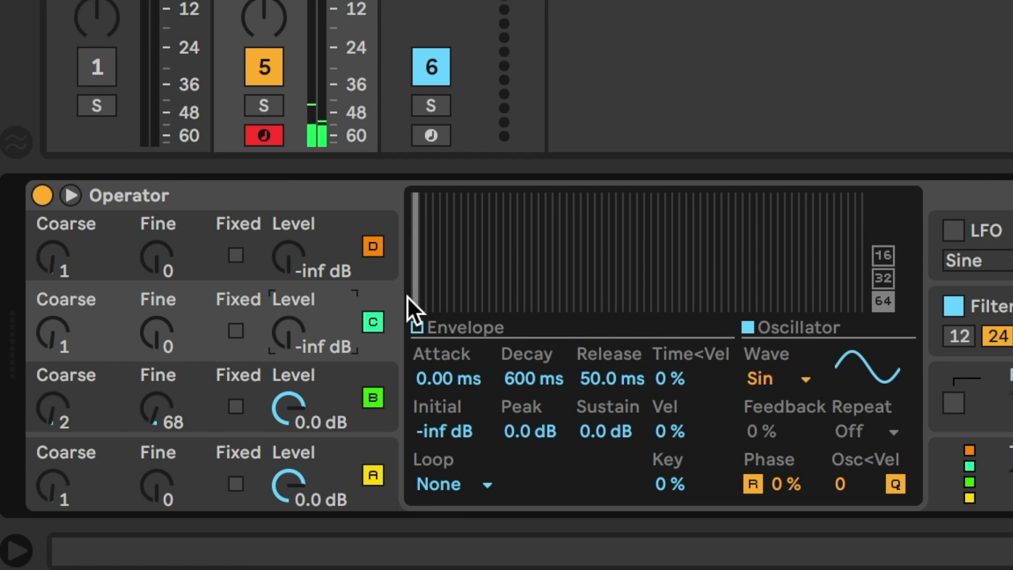
click(776, 376)
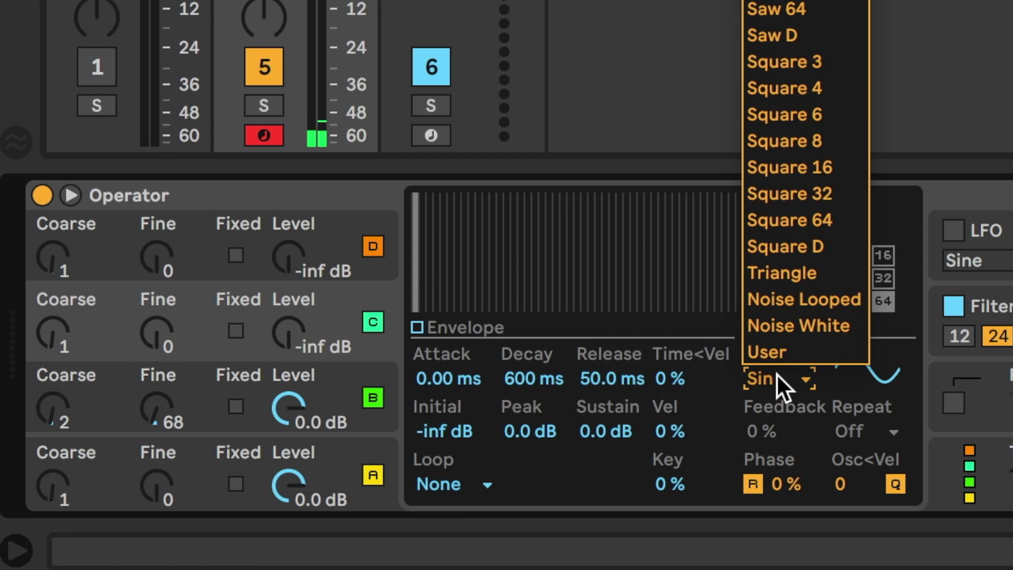
click(856, 39)
drag(316, 343, 303, 372)
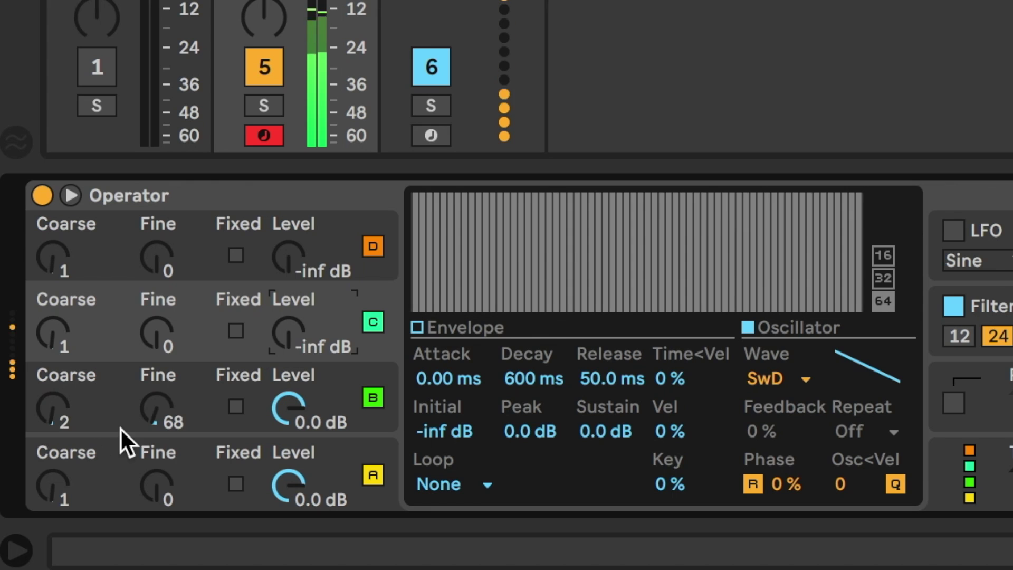
click(120, 429)
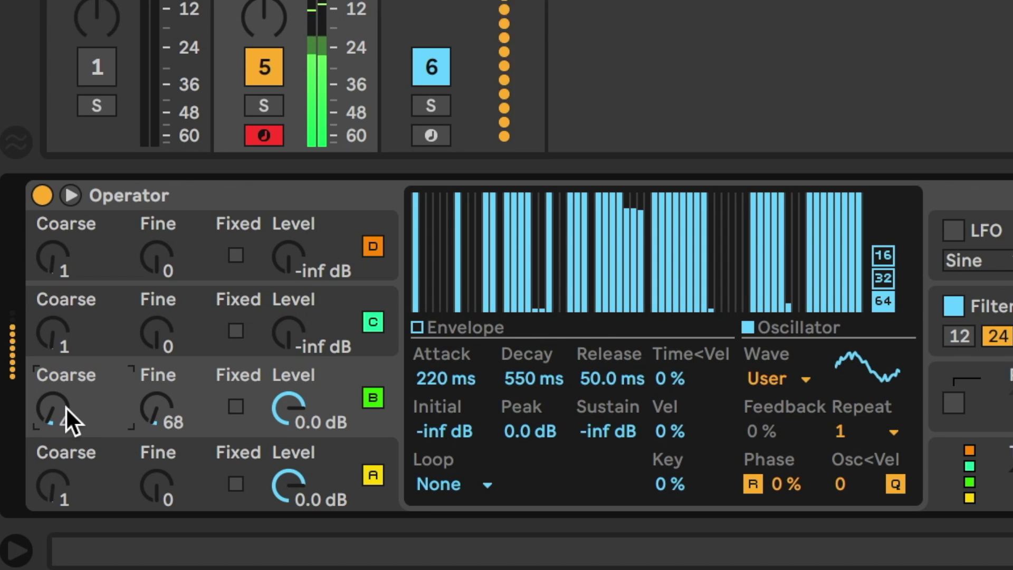
drag(60, 408, 60, 423)
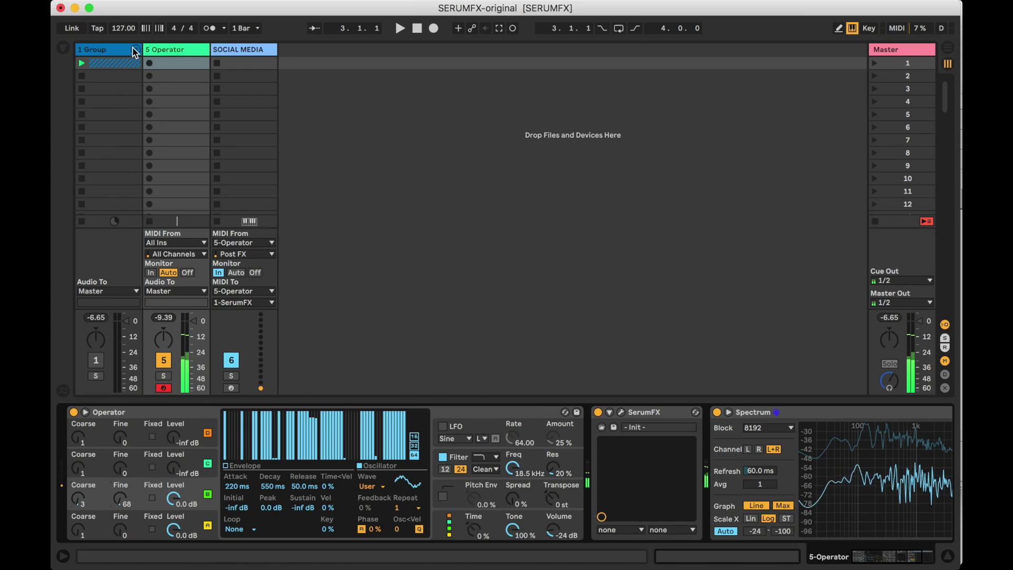
- Unfold the group and copy the WOMP clip into the first slot of the 5 Operator track
click(135, 50)
click(174, 67)
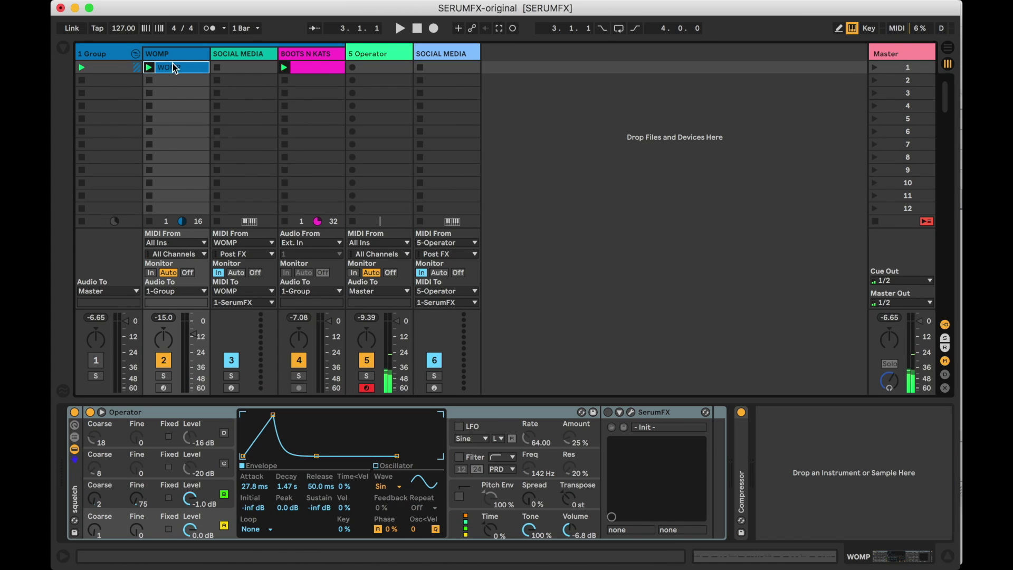
click(448, 67)
click(375, 67)
key(super+v)
- Move the BOOTS N KATS track out of the group, and launch the Operator track's WOMP clip with the original WOMP track deactivated
drag(318, 56, 367, 58)
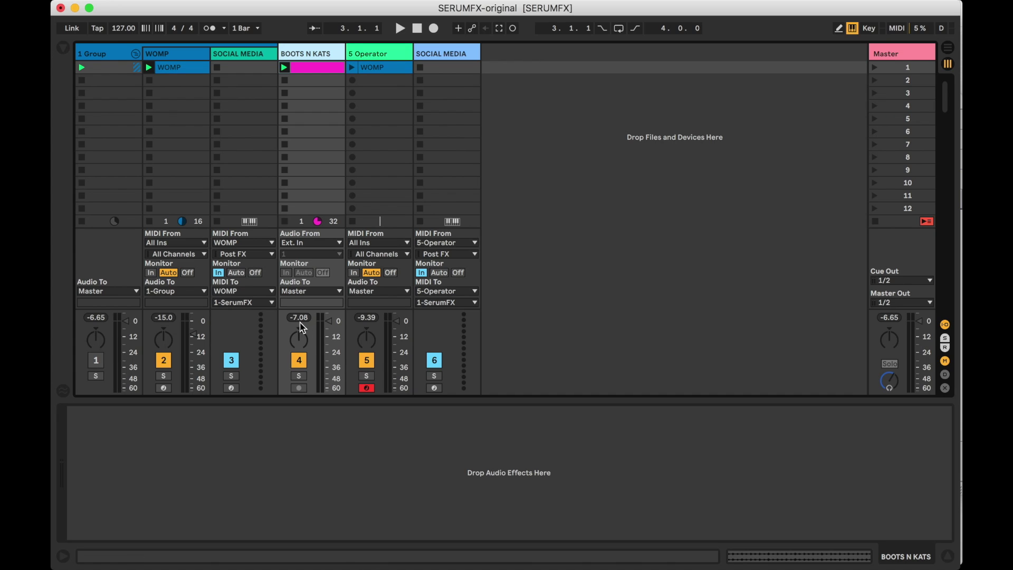
click(353, 68)
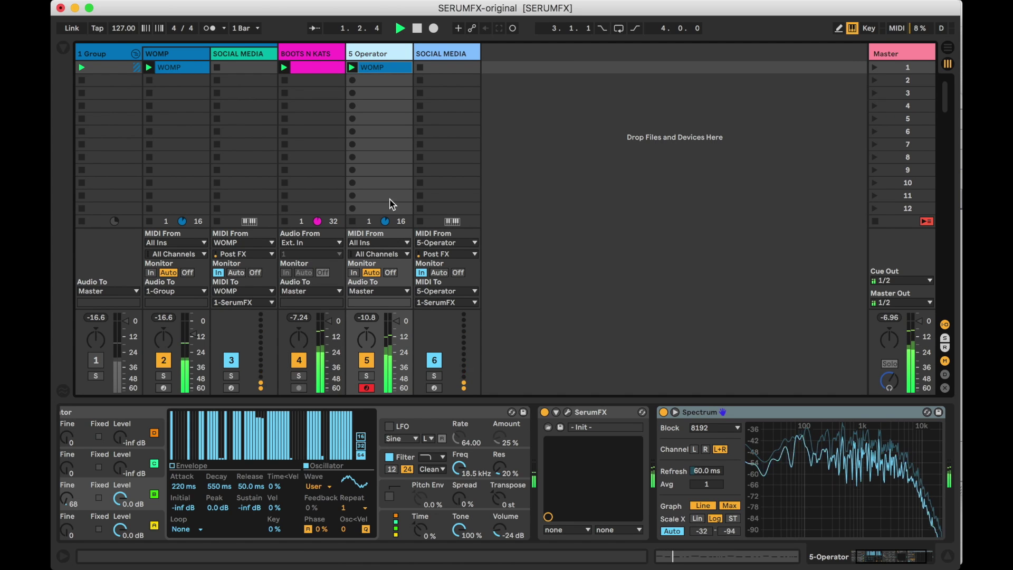
click(165, 359)
click(80, 498)
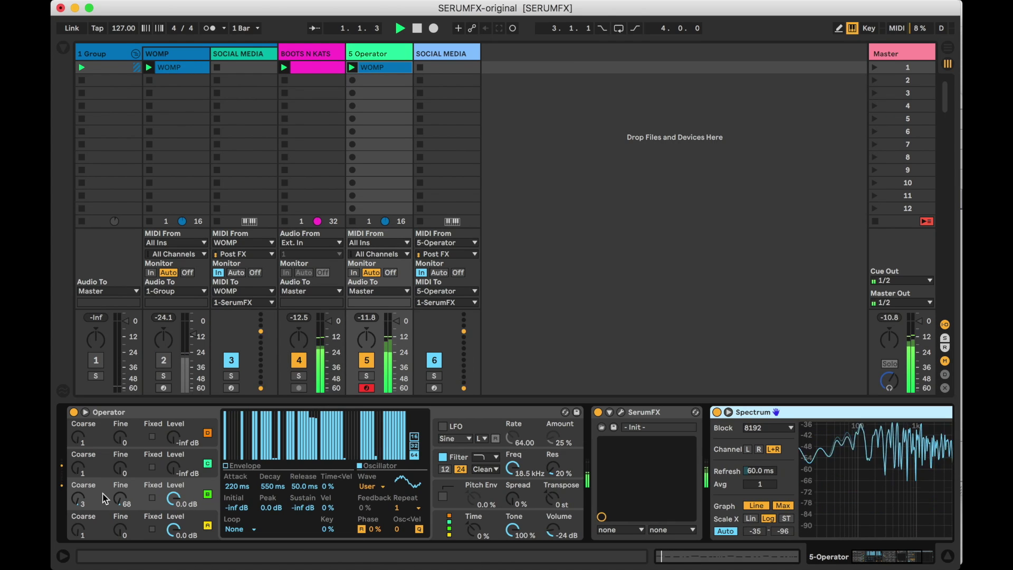